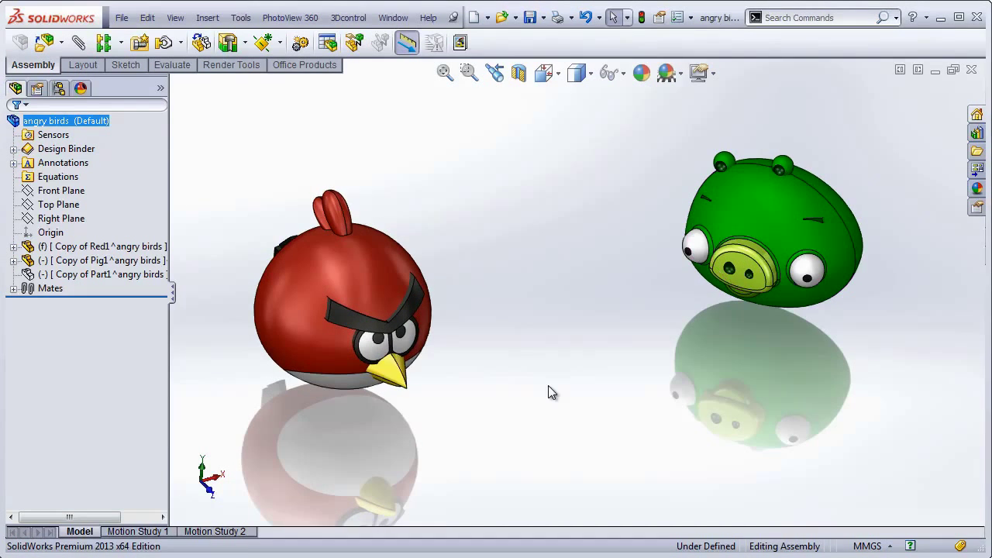
Step: Show the hidden block component, Copy of Part1, in the angry birds assembly
{"action": "left_click", "coordinate": [106, 274]}
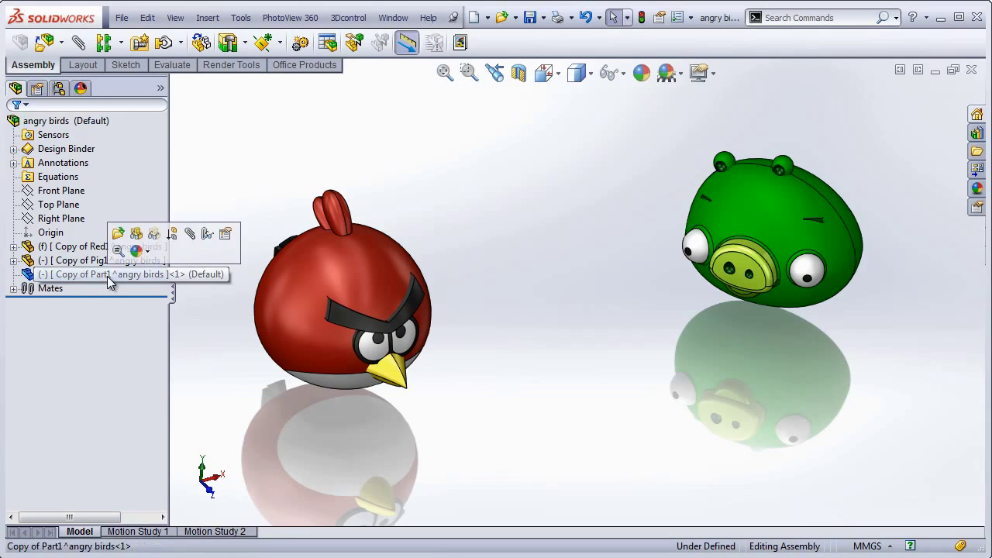
{"action": "left_click", "coordinate": [139, 244]}
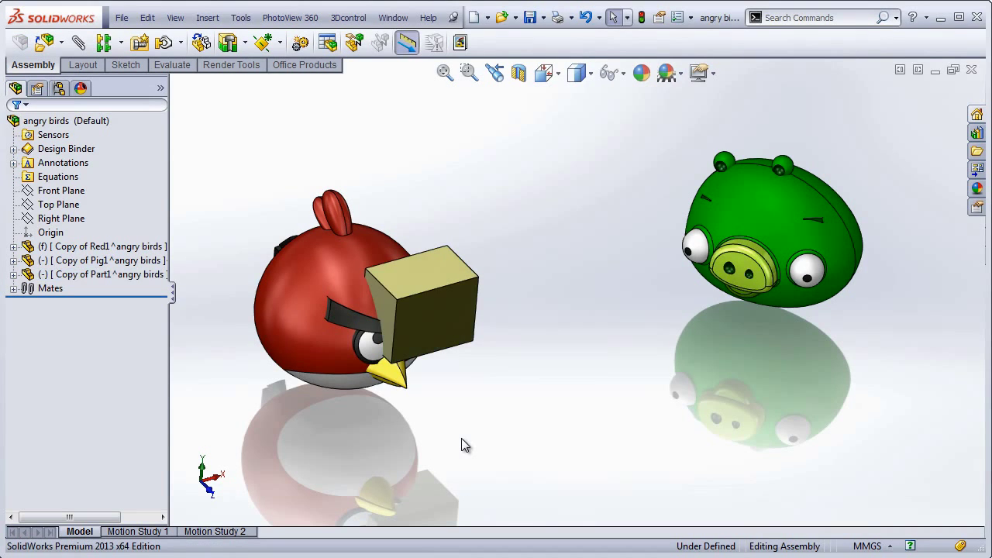
Step: Inspect the block's Distance1 and Distance2 mates and test its remaining free movement by sliding it beside the red bird
{"action": "left_click", "coordinate": [13, 275]}
{"action": "left_click", "coordinate": [28, 288]}
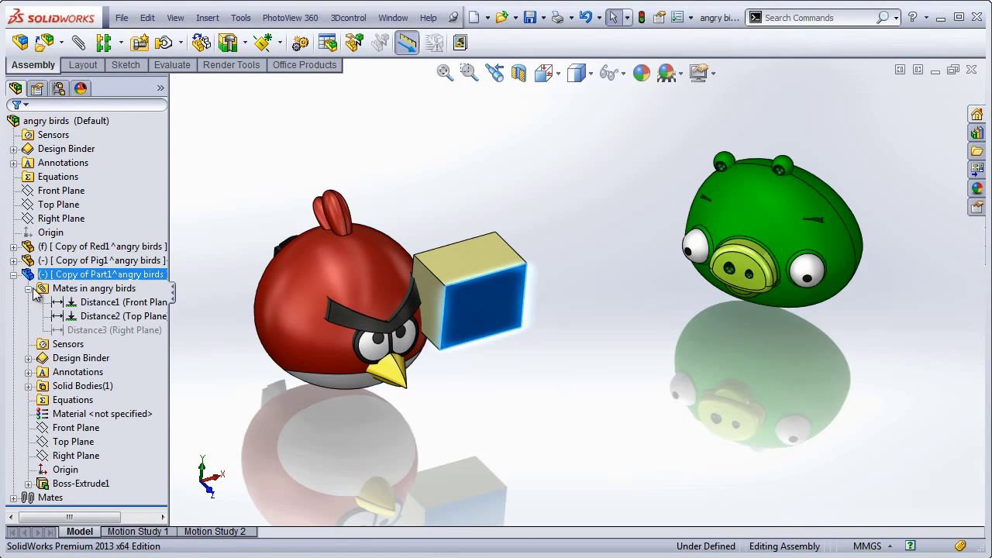
{"action": "left_click", "coordinate": [91, 303]}
{"action": "left_click", "coordinate": [89, 316]}
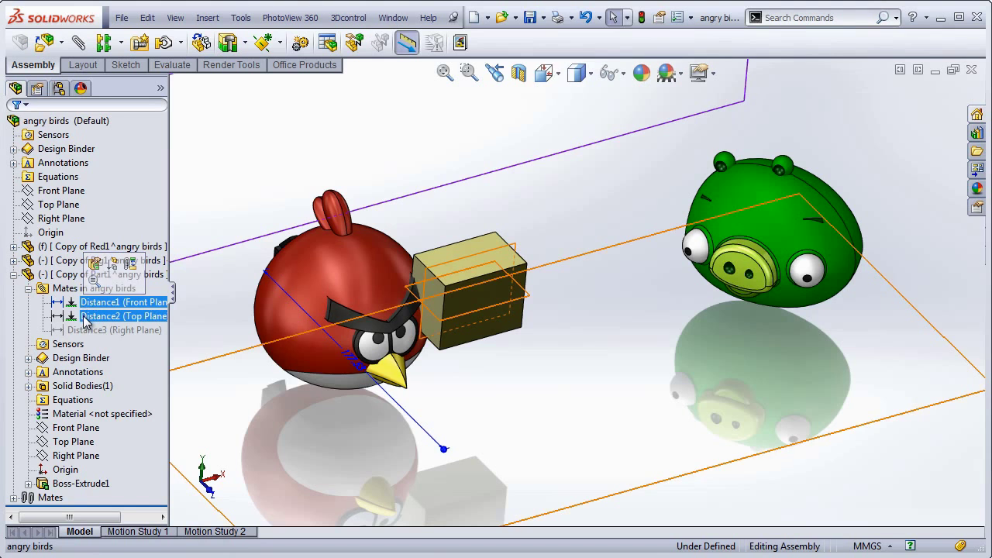
{"action": "left_click", "coordinate": [612, 412]}
{"action": "left_click_drag", "start_coordinate": [507, 320], "coordinate": [458, 341]}
{"action": "left_click", "coordinate": [13, 275]}
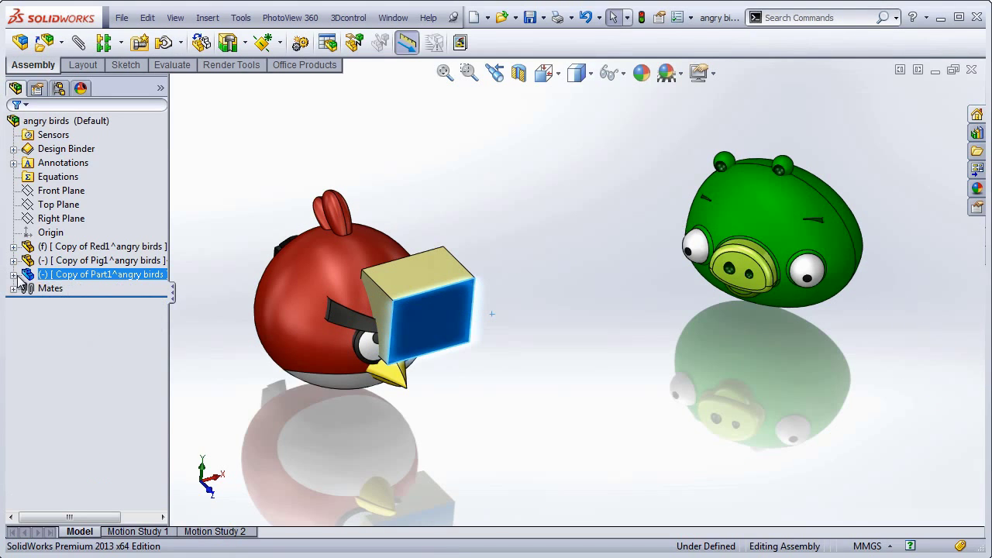
Step: Unsuppress the Distance3 mate between the Right Plane and the block, and reposition its dimension below the block
{"action": "left_click", "coordinate": [13, 288]}
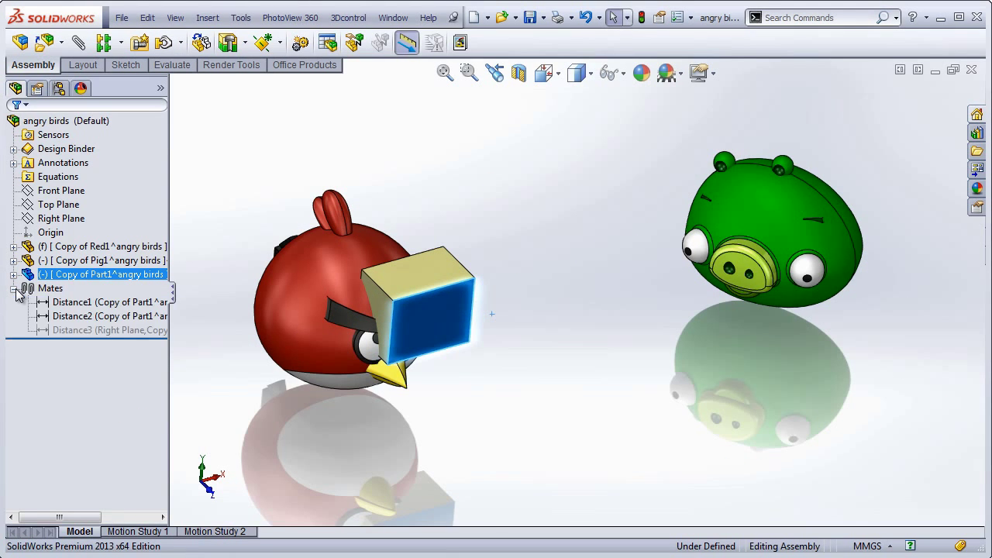
{"action": "left_click", "coordinate": [100, 330]}
{"action": "left_click", "coordinate": [82, 316], "text": "ctrl"}
{"action": "left_click", "coordinate": [83, 293]}
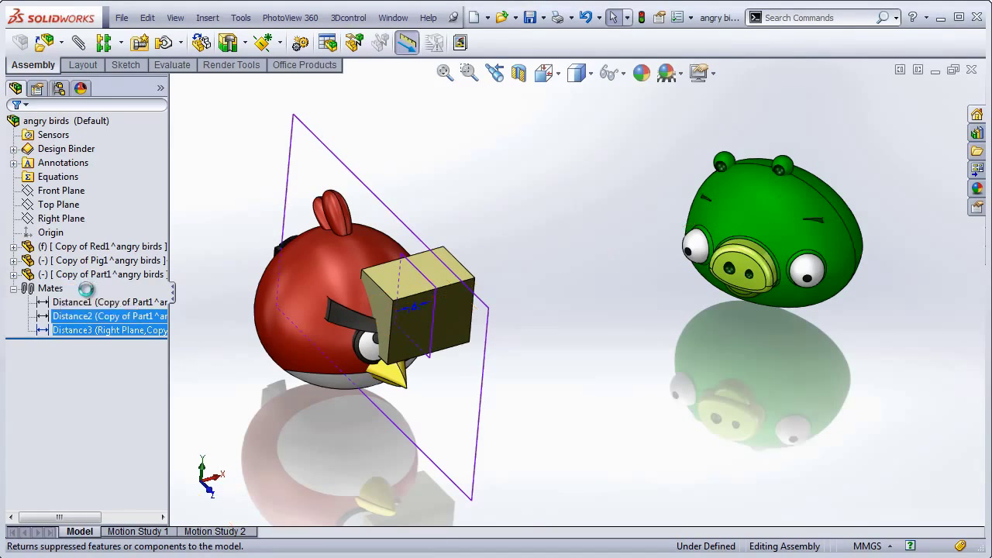
{"action": "left_click", "coordinate": [253, 420]}
{"action": "left_click", "coordinate": [133, 332]}
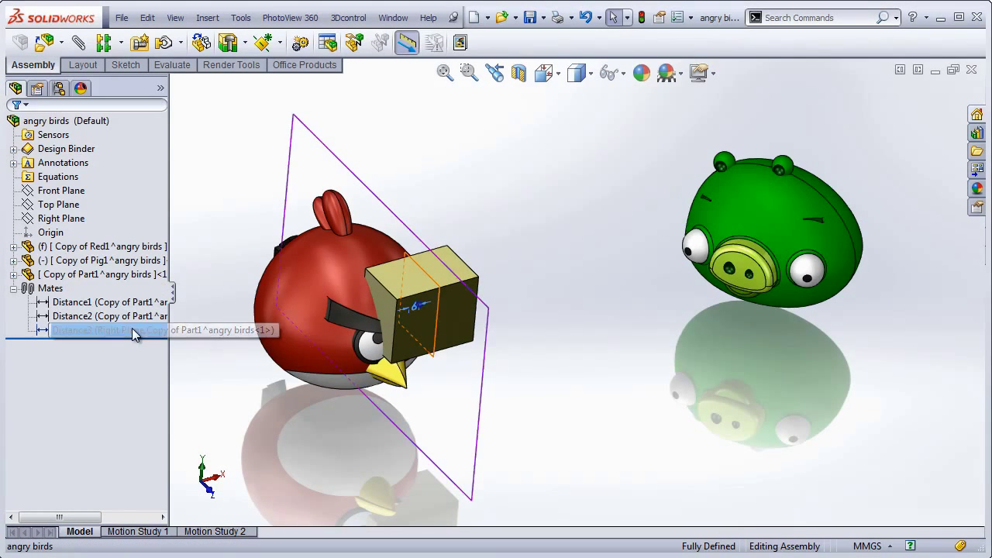
{"action": "left_click_drag", "start_coordinate": [424, 363], "coordinate": [467, 394]}
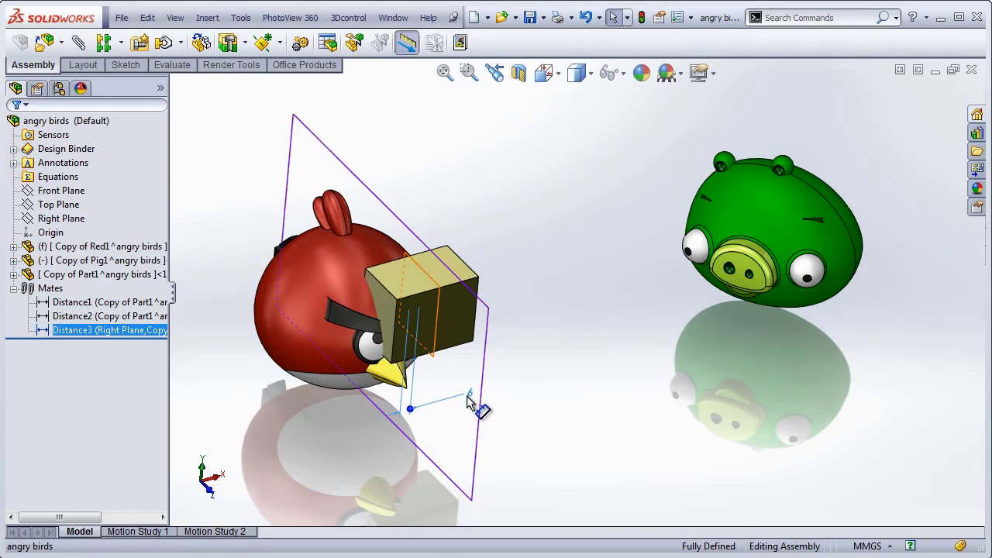
{"action": "left_click", "coordinate": [581, 465]}
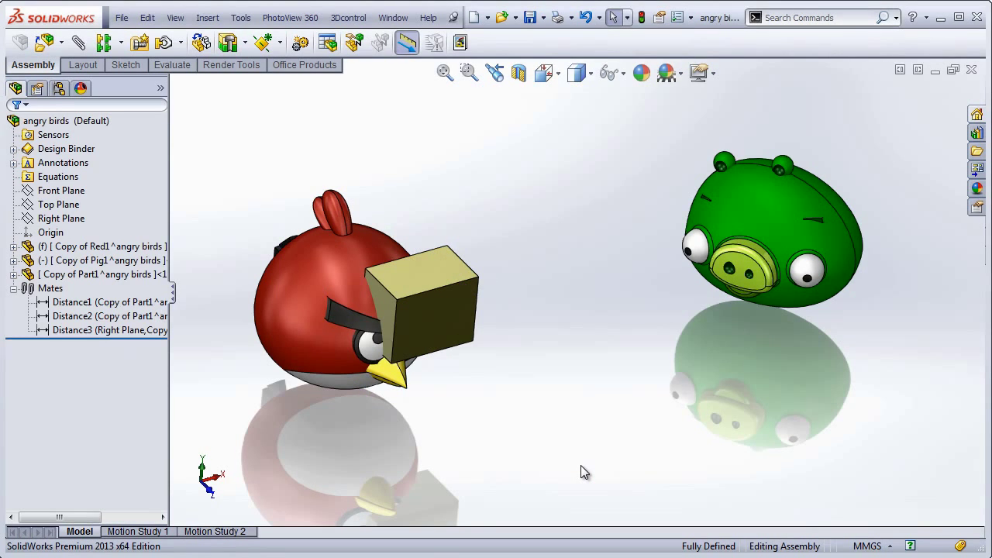
Step: Open Motion Study 2 and show the hidden block component in it
{"action": "left_click", "coordinate": [230, 534]}
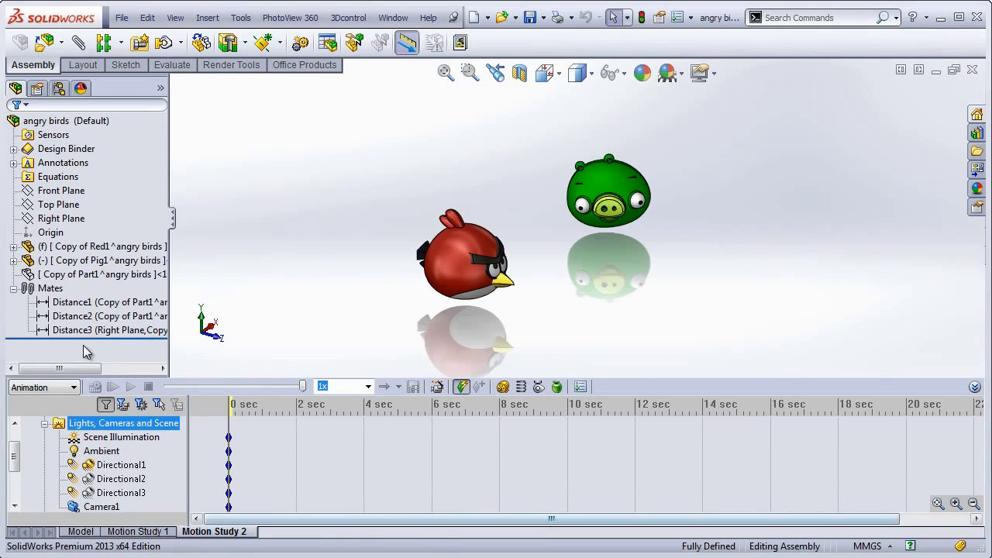
{"action": "left_click", "coordinate": [89, 275]}
{"action": "left_click", "coordinate": [114, 231]}
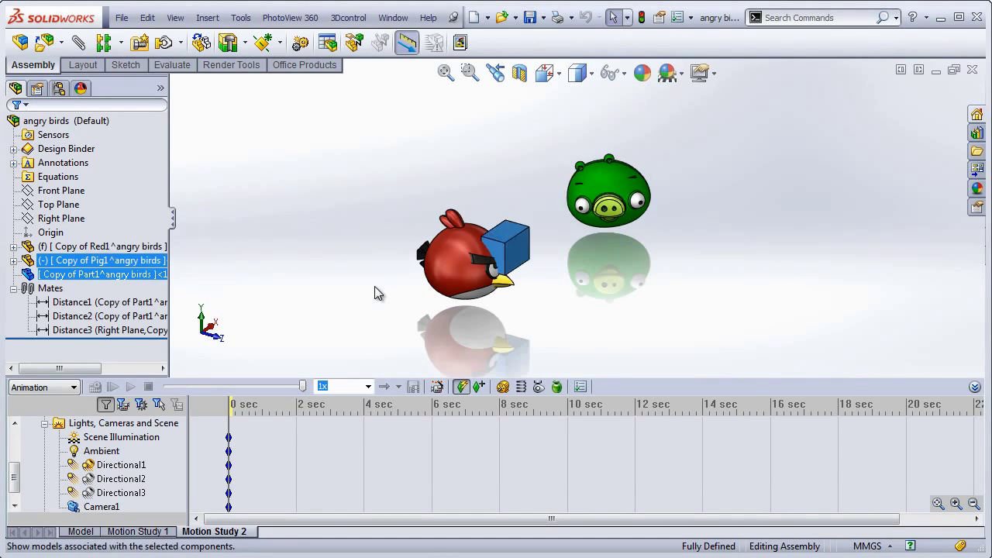
{"action": "left_click", "coordinate": [375, 286]}
{"action": "middle_click_drag", "start_coordinate": [374, 286], "coordinate": [410, 302]}
{"action": "scroll", "coordinate": [573, 232], "scroll_direction": "down", "scroll_amount": 5}
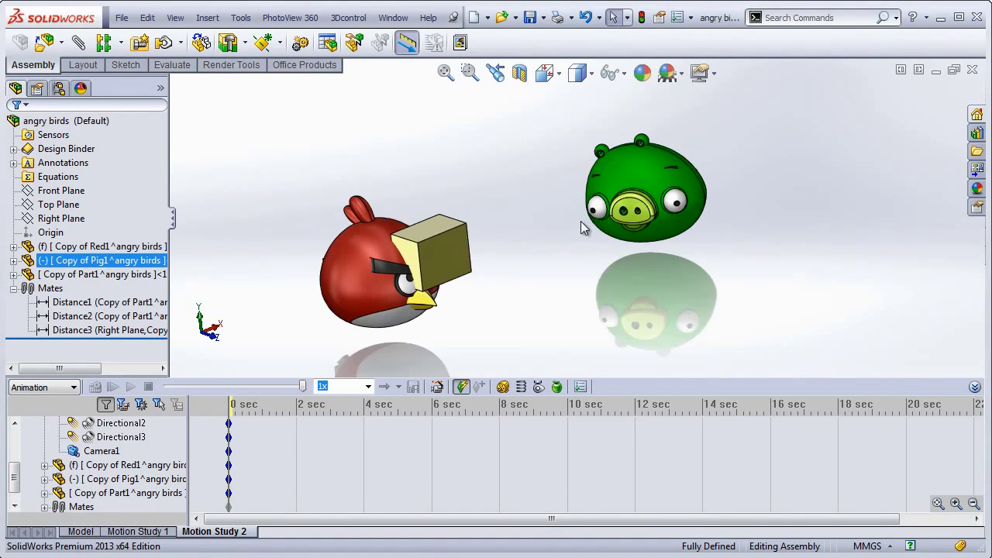
{"action": "scroll", "coordinate": [545, 281], "scroll_direction": "up", "scroll_amount": 2}
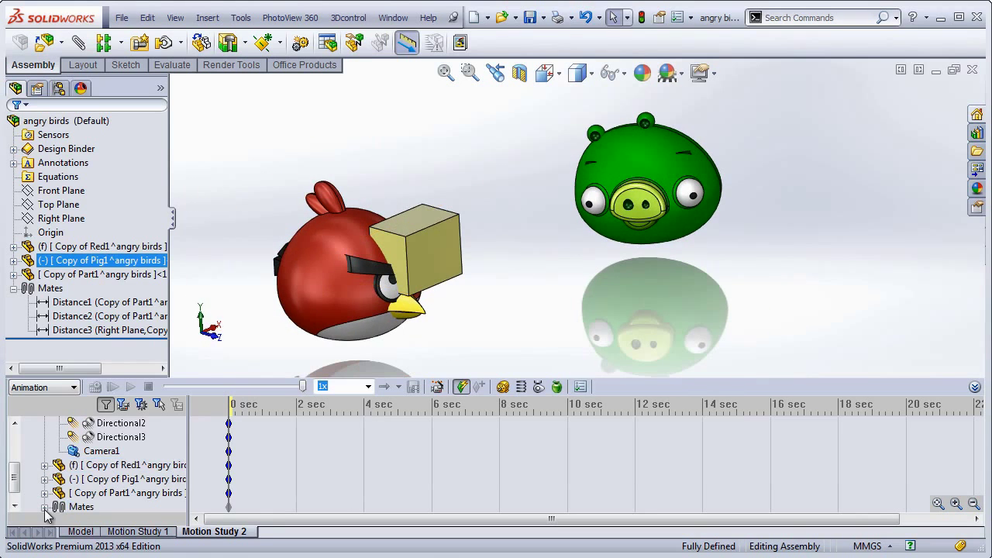
Step: Extend the animation to 3 seconds using the top-level assembly's key
{"action": "left_click", "coordinate": [45, 507]}
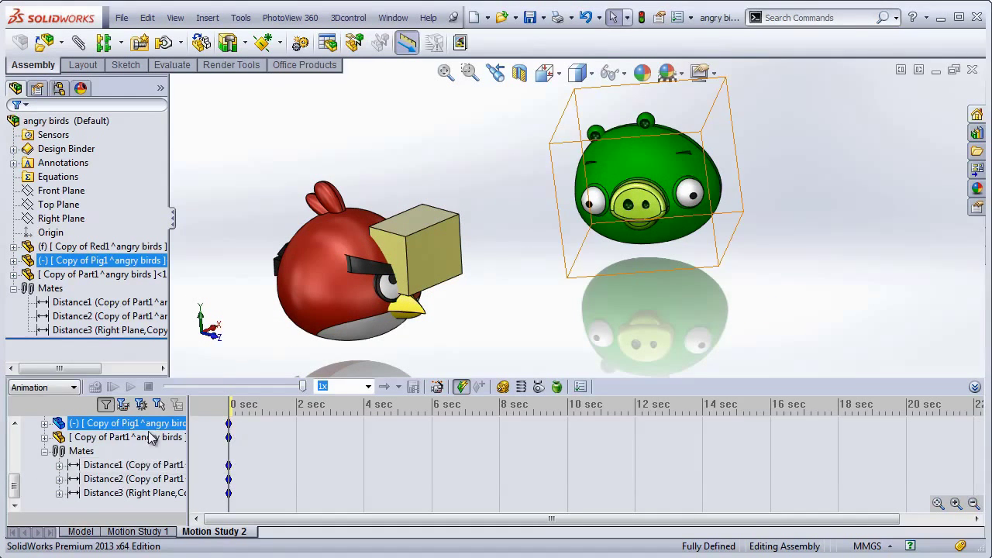
{"action": "left_click_drag", "start_coordinate": [17, 484], "coordinate": [17, 440]}
{"action": "left_click", "coordinate": [97, 423]}
{"action": "left_click_drag", "start_coordinate": [228, 423], "coordinate": [330, 424]}
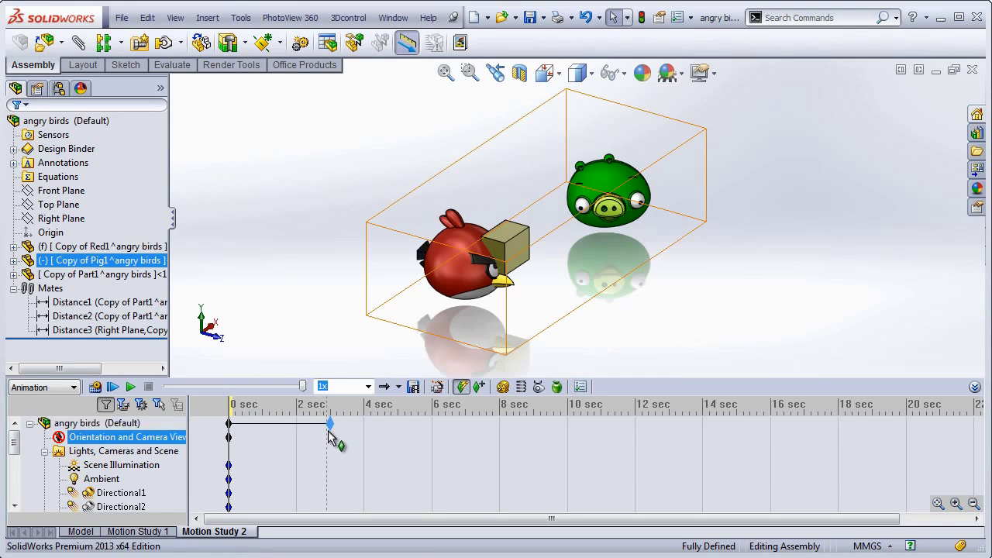
{"action": "left_click", "coordinate": [229, 407]}
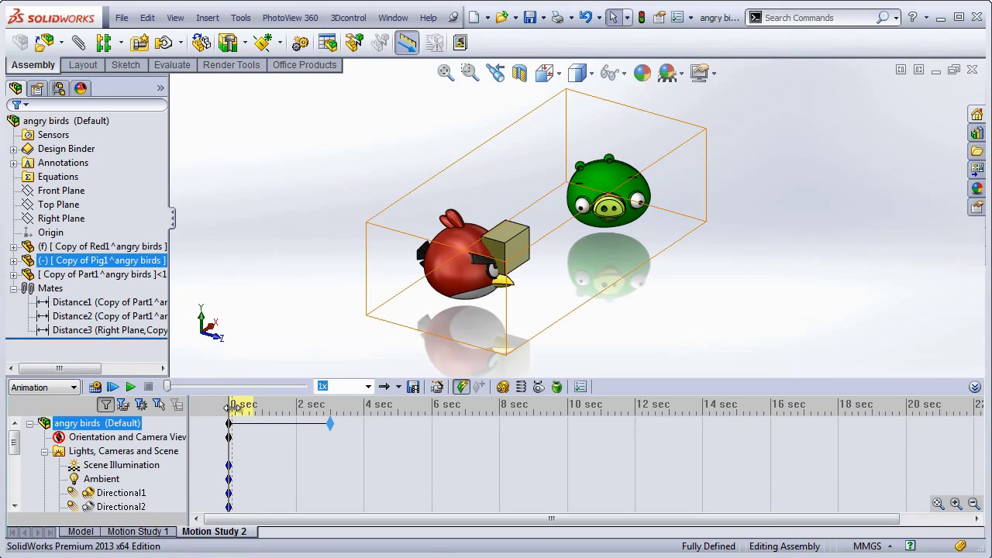
{"action": "left_click", "coordinate": [232, 407]}
{"action": "left_click_drag", "start_coordinate": [232, 407], "coordinate": [242, 408]}
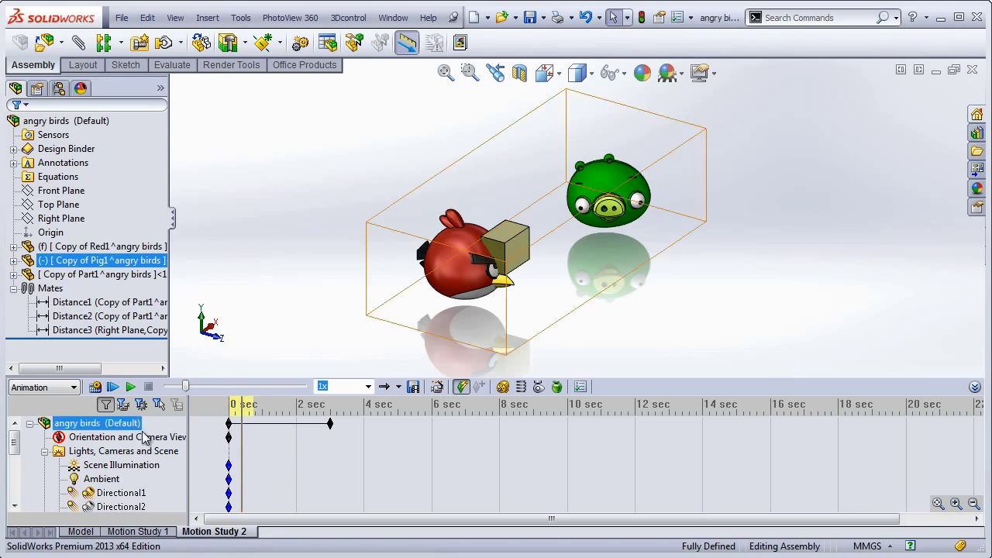
Step: Set the motion study's animation rate to 25 frames per second
{"action": "left_click_drag", "start_coordinate": [14, 448], "coordinate": [10, 489]}
{"action": "left_click_drag", "start_coordinate": [10, 488], "coordinate": [10, 492]}
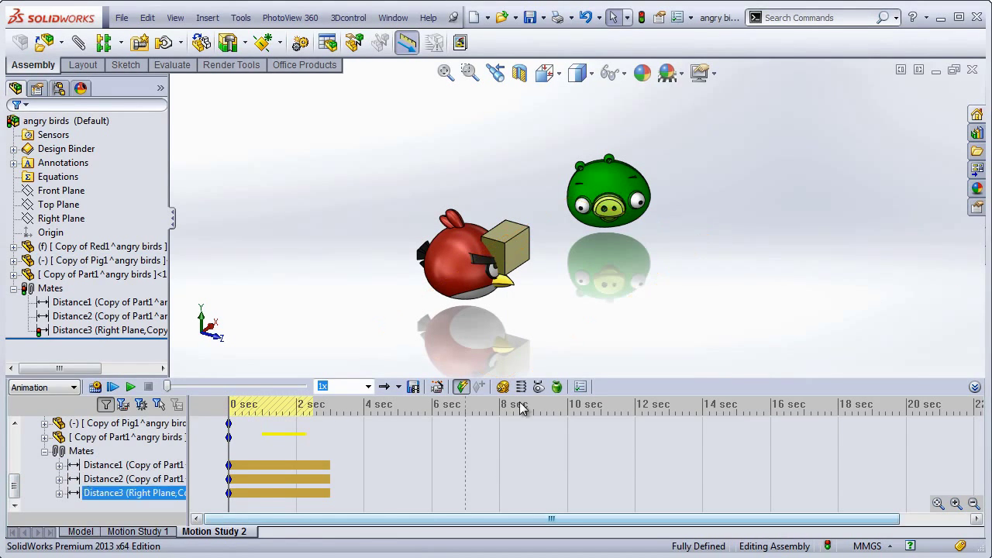
{"action": "left_click", "coordinate": [580, 387]}
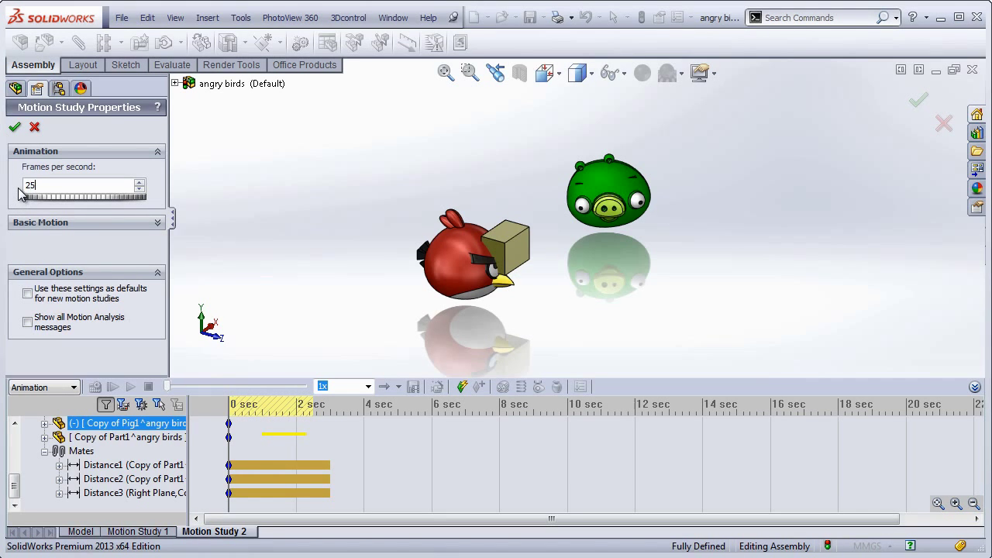
{"action": "left_click", "coordinate": [14, 127]}
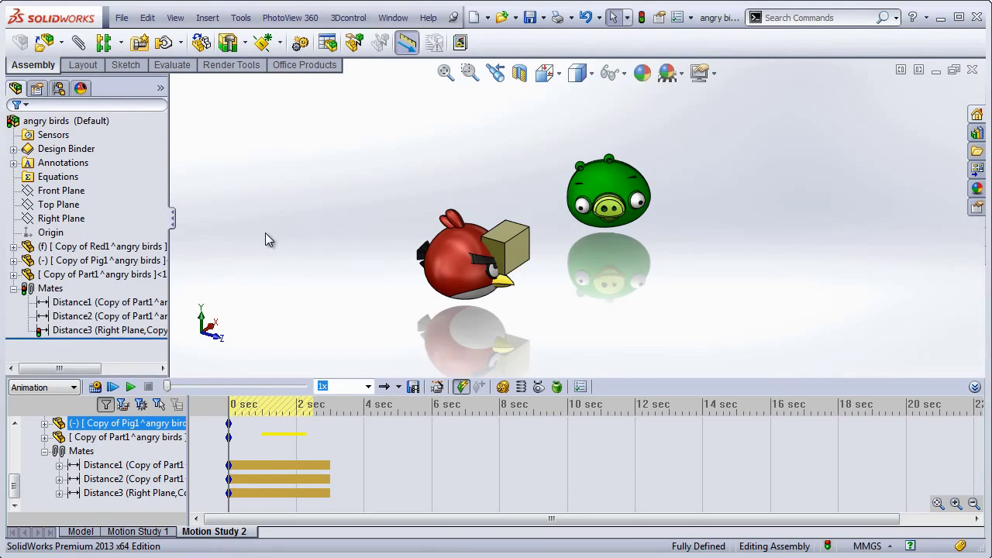
Step: Add Distance3 mate keys at about 0.3 seconds and 1 second, setting the distance at 1 second to 240 mm
{"action": "left_click", "coordinate": [236, 504]}
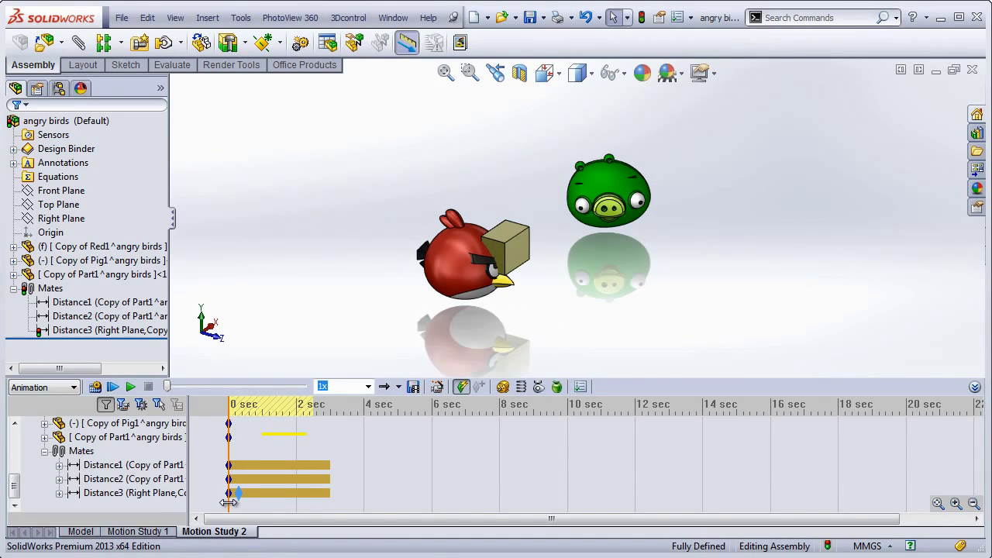
{"action": "left_click", "coordinate": [241, 494]}
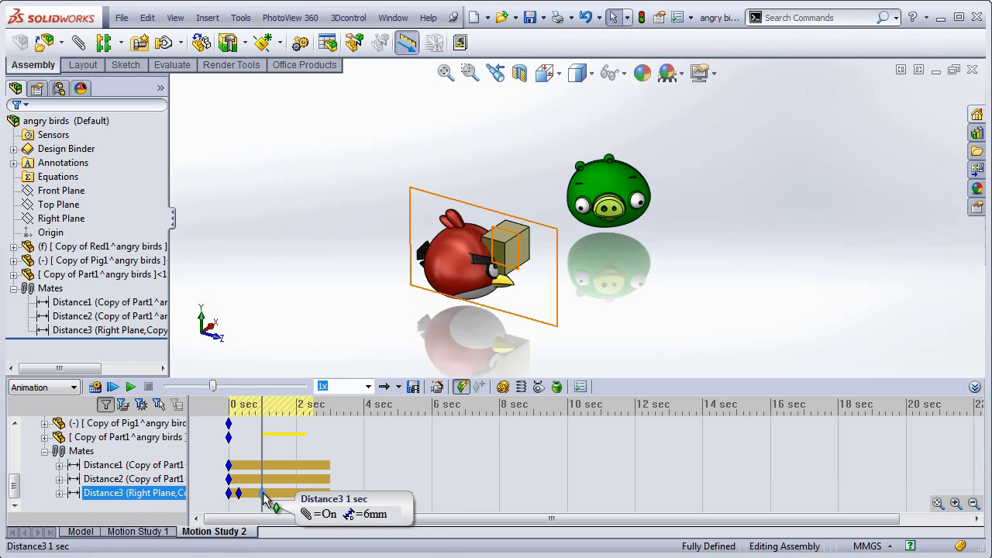
{"action": "double_click", "coordinate": [263, 494]}
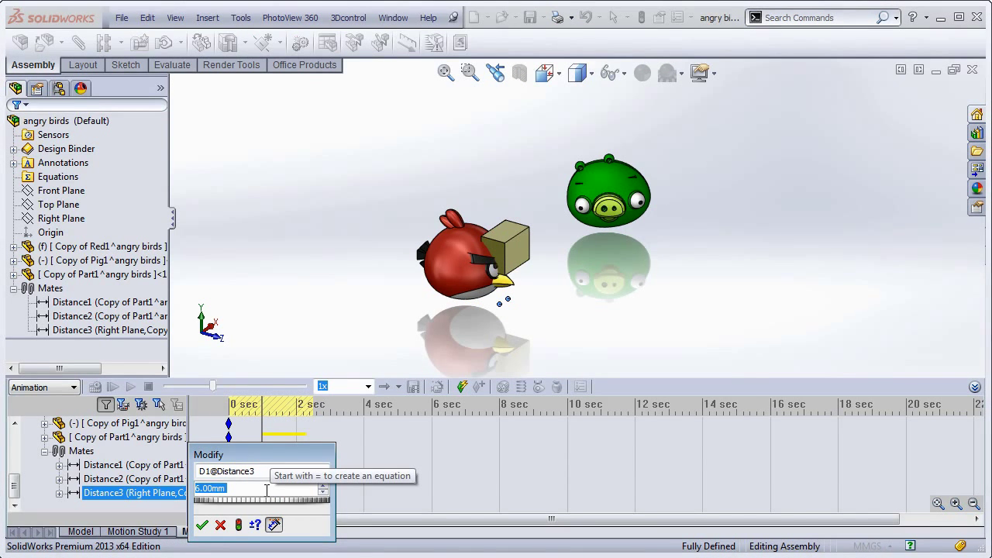
{"action": "type", "text": "240"}
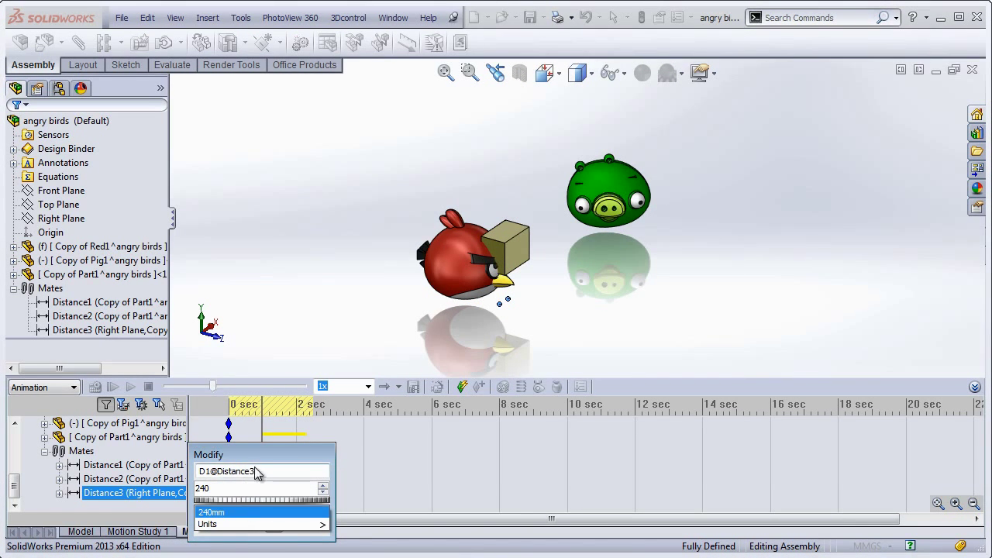
{"action": "left_click", "coordinate": [258, 493]}
{"action": "left_click", "coordinate": [240, 526]}
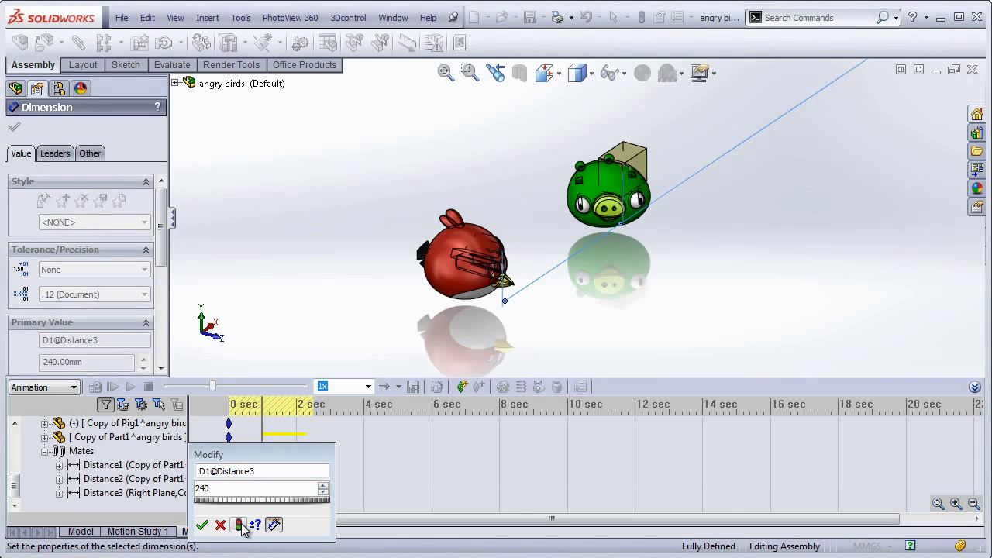
{"action": "left_click", "coordinate": [203, 526]}
{"action": "left_click", "coordinate": [308, 284]}
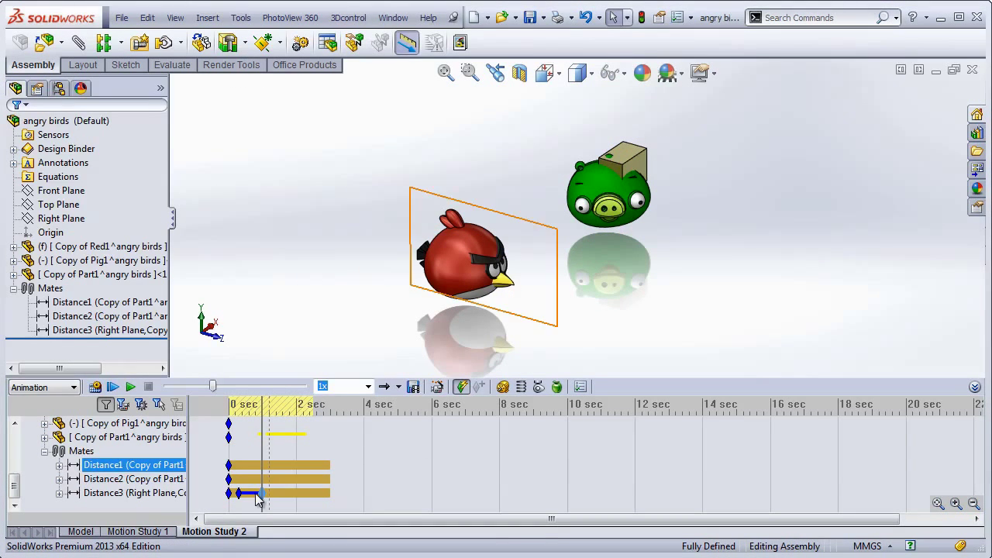
Step: Copy the Distance3 keys to bring the block back between about 1.4 and 2 seconds, and return the time to 0
{"action": "left_click_drag", "start_coordinate": [263, 495], "coordinate": [239, 494]}
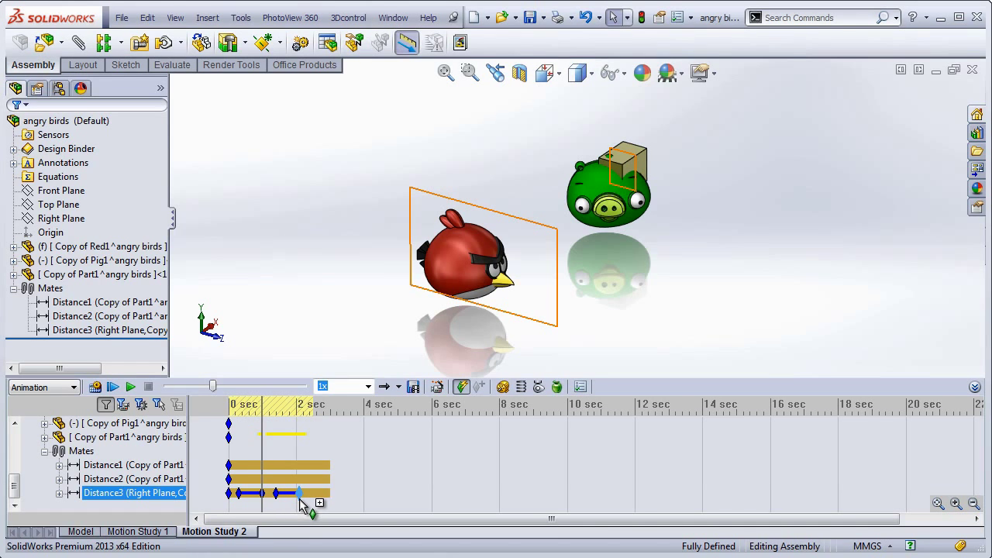
{"action": "left_click", "coordinate": [274, 504]}
{"action": "left_click_drag", "start_coordinate": [263, 506], "coordinate": [230, 506]}
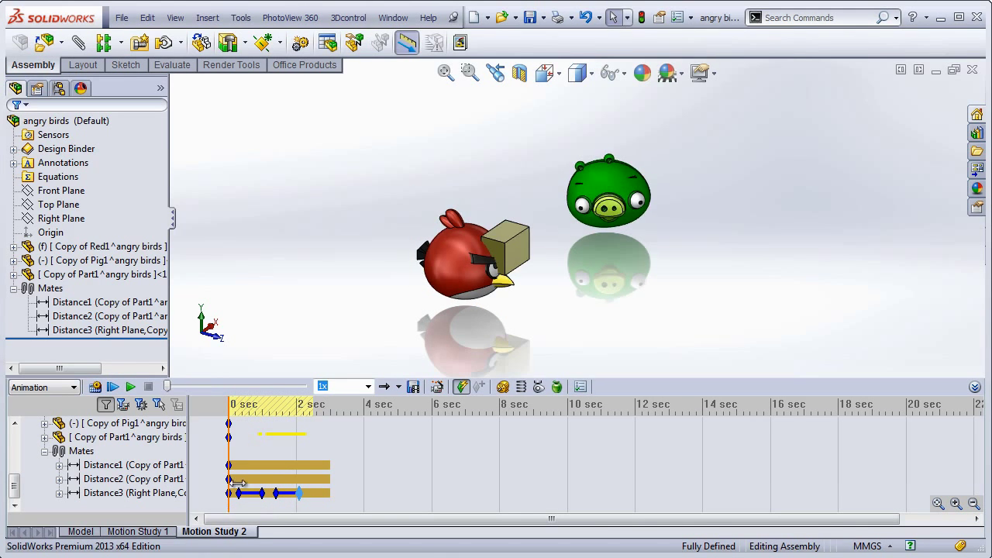
Step: Calculate the motion study and return the time to 0 seconds
{"action": "left_click", "coordinate": [94, 386]}
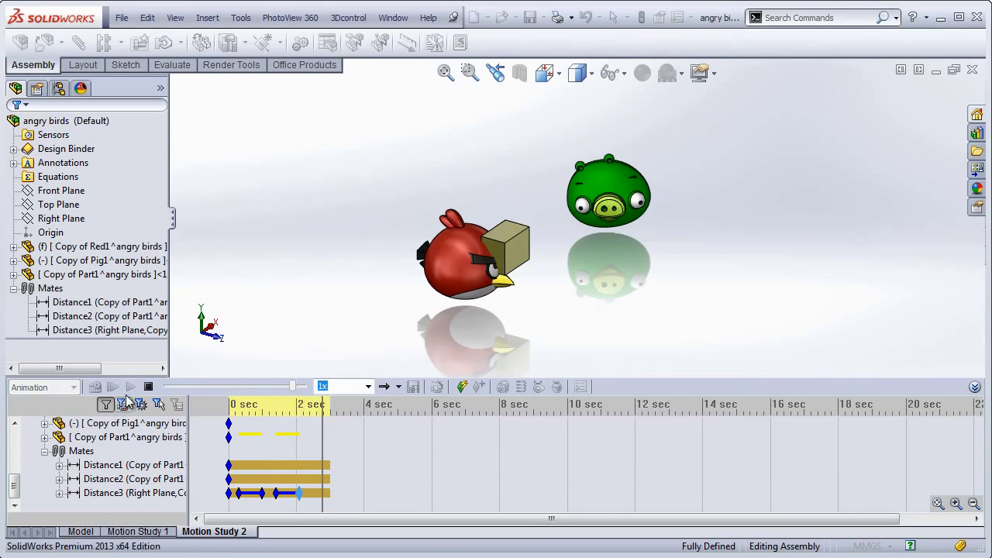
{"action": "left_click", "coordinate": [128, 423]}
{"action": "left_click_drag", "start_coordinate": [331, 407], "coordinate": [230, 408]}
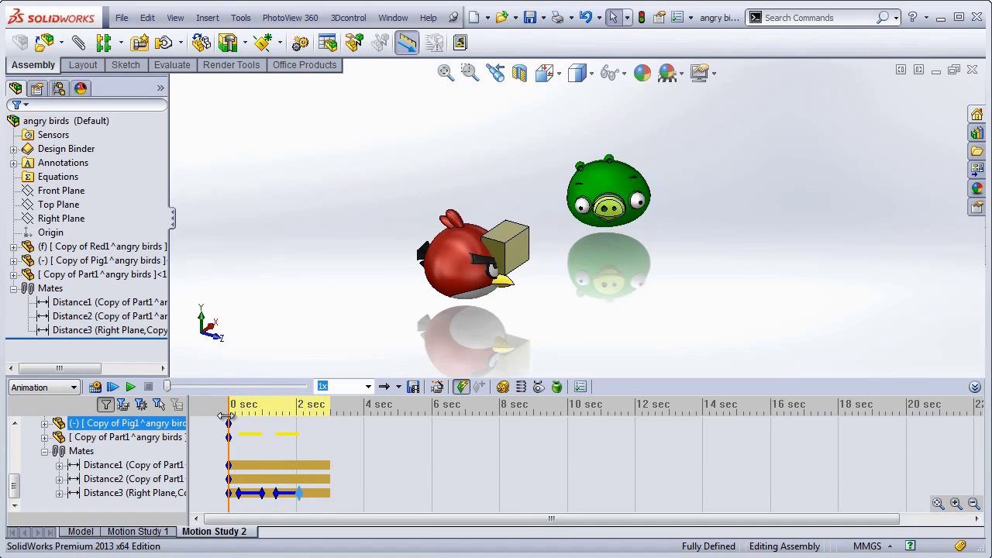
Step: Switch the graphics view of the motion study to the Camera1 view
{"action": "scroll", "coordinate": [534, 324], "scroll_direction": "down", "scroll_amount": 6}
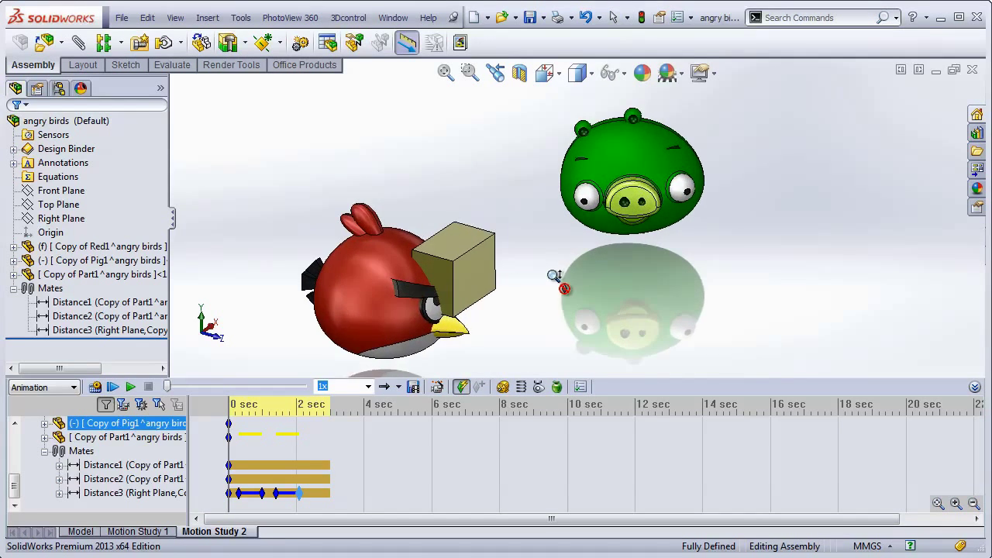
{"action": "left_click_drag", "start_coordinate": [14, 487], "coordinate": [24, 462]}
{"action": "left_click", "coordinate": [93, 492]}
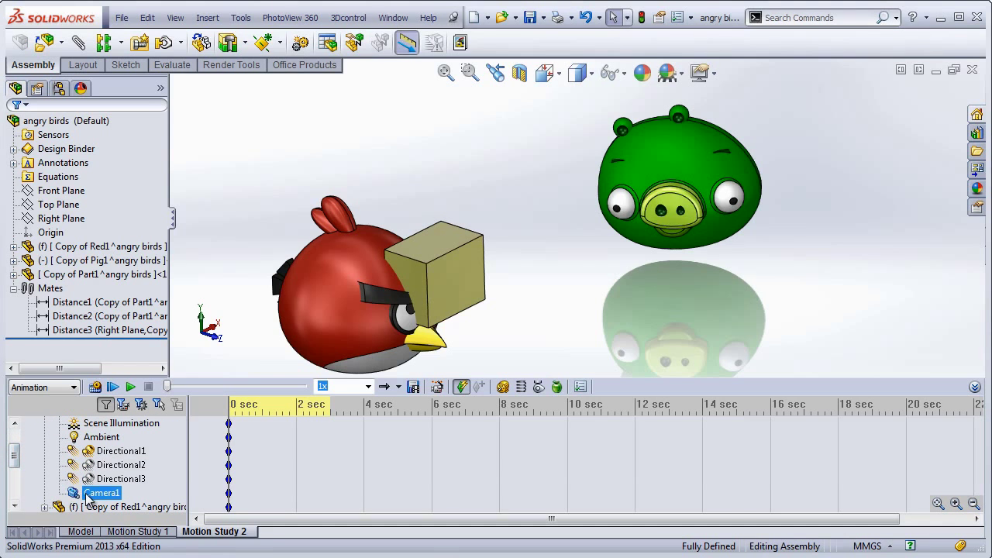
{"action": "right_click", "coordinate": [86, 494]}
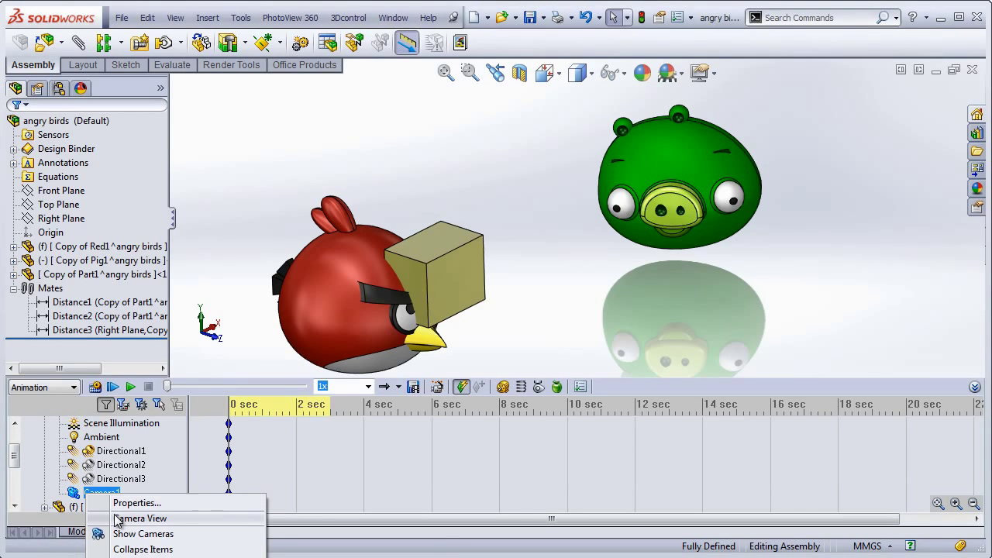
{"action": "left_click", "coordinate": [117, 519]}
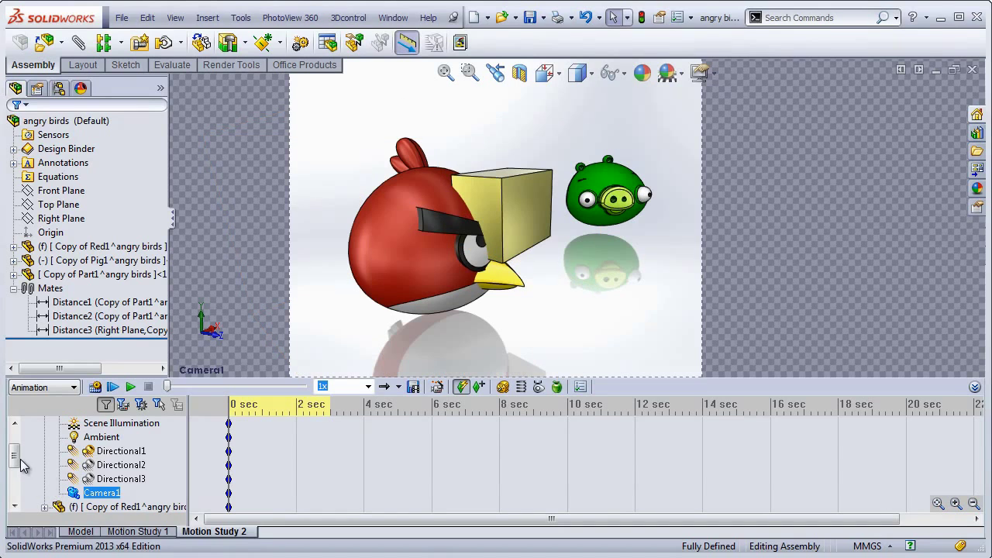
Step: Enable view key creation for Orientation and Camera Views in Motion Study 2
{"action": "left_click_drag", "start_coordinate": [21, 463], "coordinate": [20, 446]}
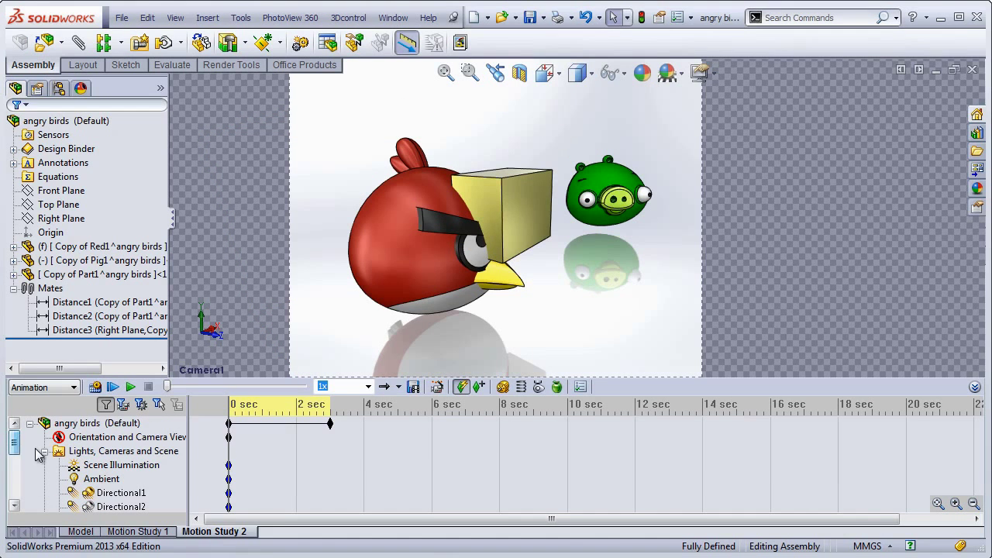
{"action": "right_click", "coordinate": [106, 442]}
{"action": "left_click", "coordinate": [147, 461]}
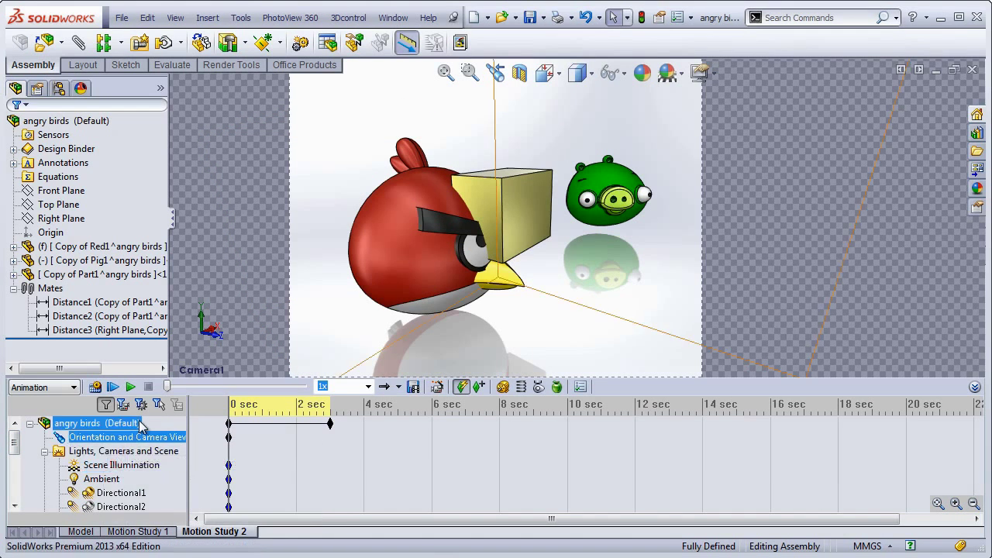
{"action": "left_click", "coordinate": [321, 305]}
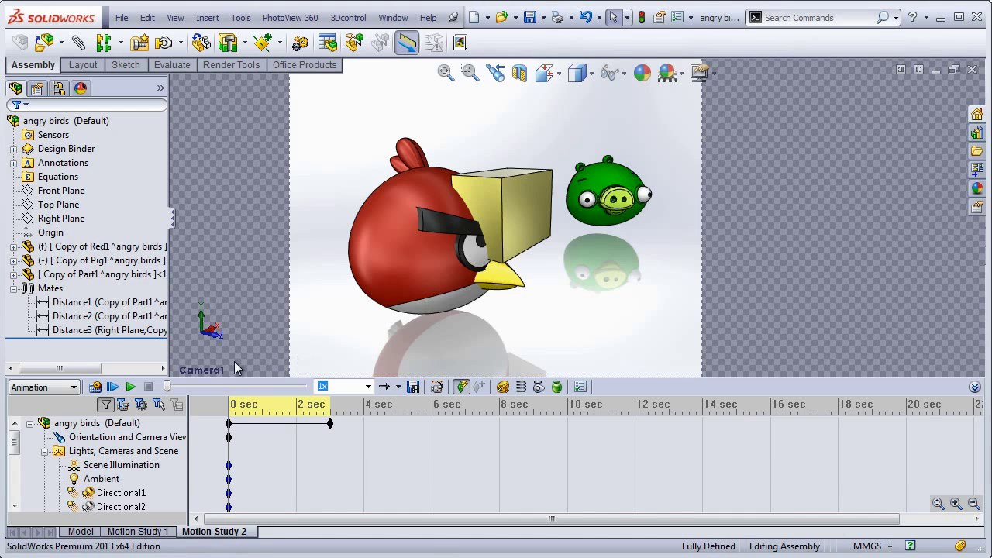
Step: Calculate the motion study, stop playback, and return the time to 0 seconds
{"action": "left_click", "coordinate": [95, 387]}
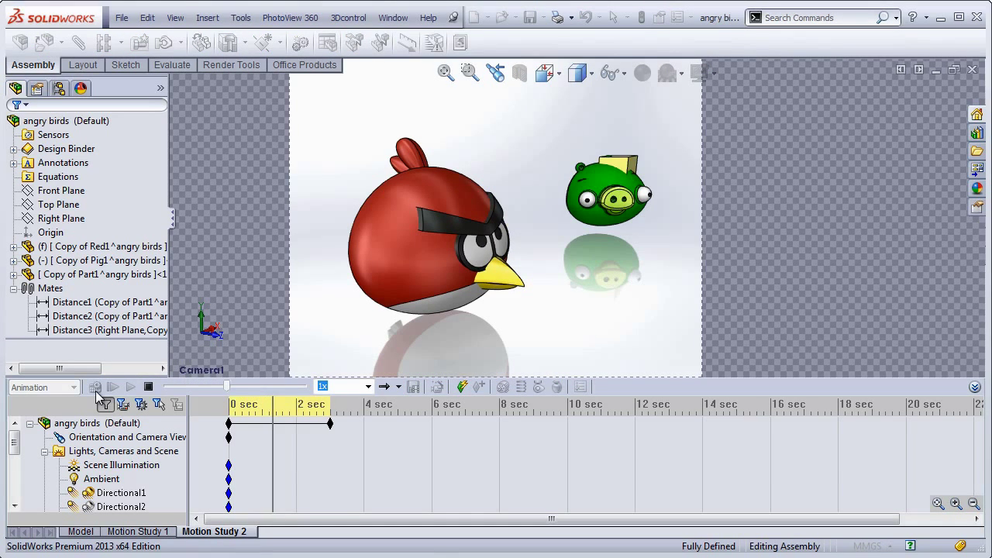
{"action": "left_click", "coordinate": [148, 388]}
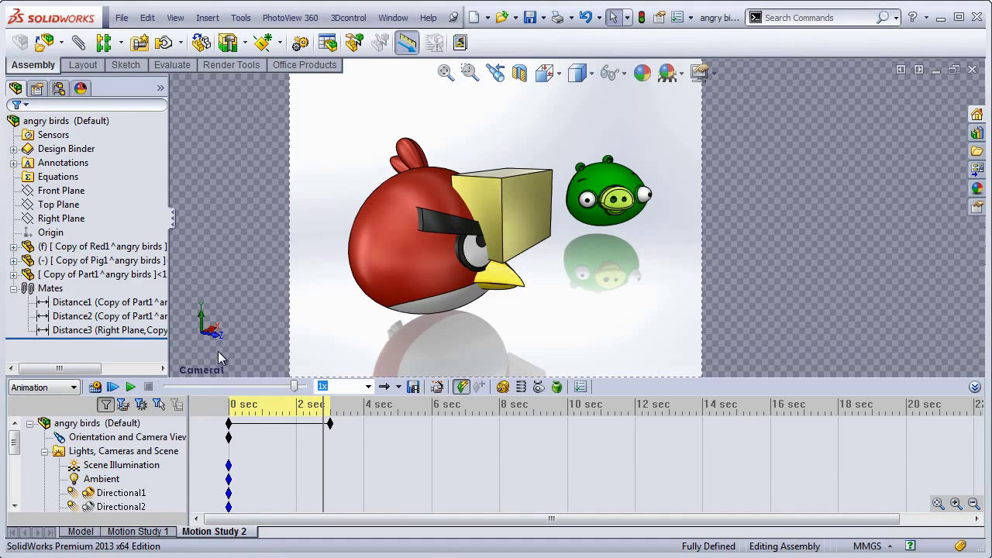
{"action": "left_click_drag", "start_coordinate": [321, 408], "coordinate": [229, 416]}
{"action": "left_click", "coordinate": [229, 423]}
{"action": "left_click", "coordinate": [368, 330]}
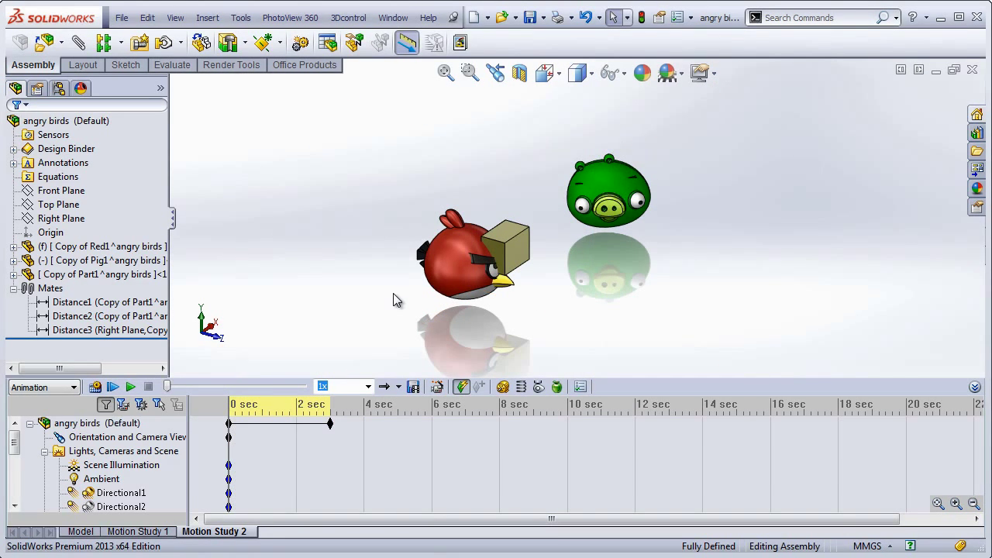
Step: Switch the graphics view to Camera1 at 0 seconds to record it as the starting view key
{"action": "left_click_drag", "start_coordinate": [12, 451], "coordinate": [13, 475]}
{"action": "right_click", "coordinate": [94, 465]}
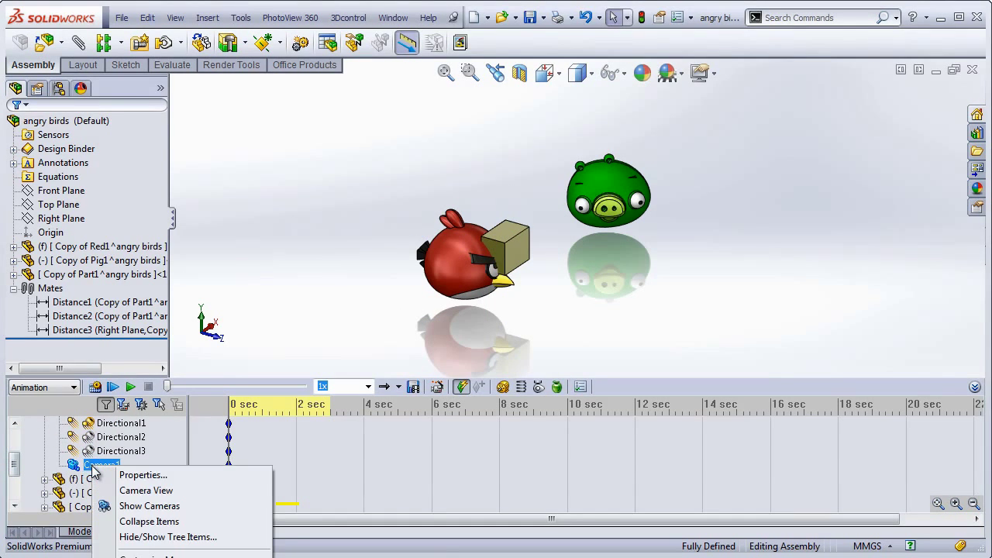
{"action": "left_click", "coordinate": [124, 490]}
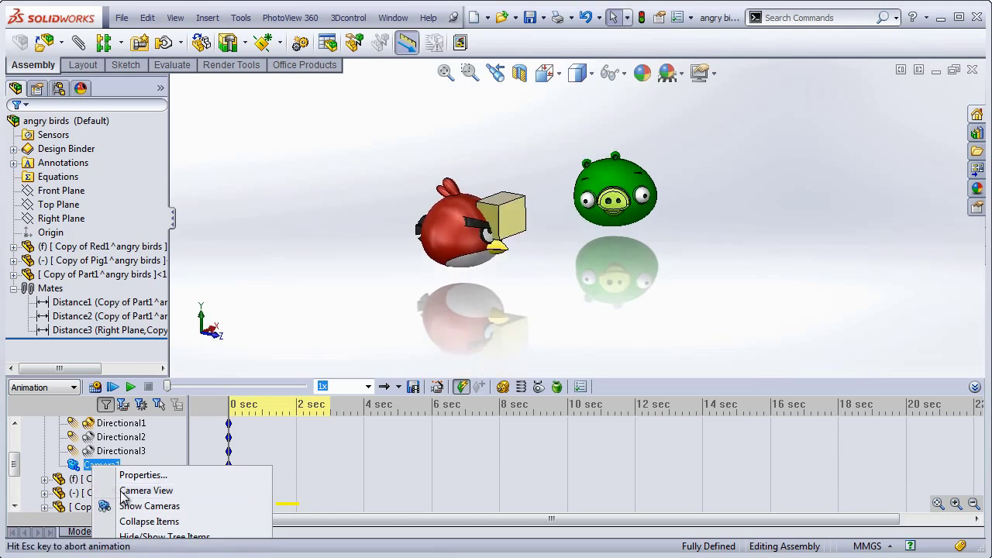
Step: Disable view key creation for Orientation and Camera Views
{"action": "scroll", "coordinate": [93, 465], "scroll_direction": "up", "scroll_amount": 2}
{"action": "left_click", "coordinate": [103, 451]}
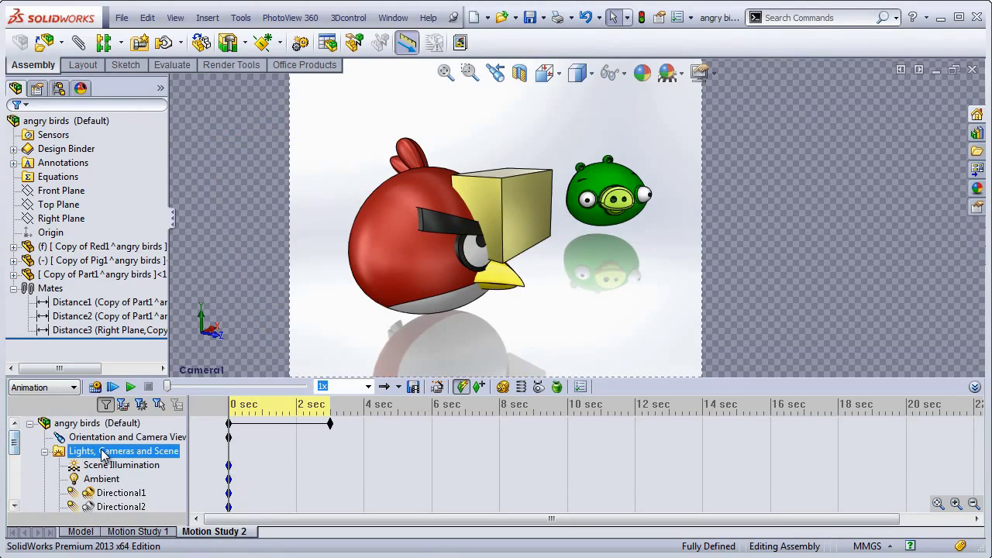
{"action": "right_click", "coordinate": [104, 437]}
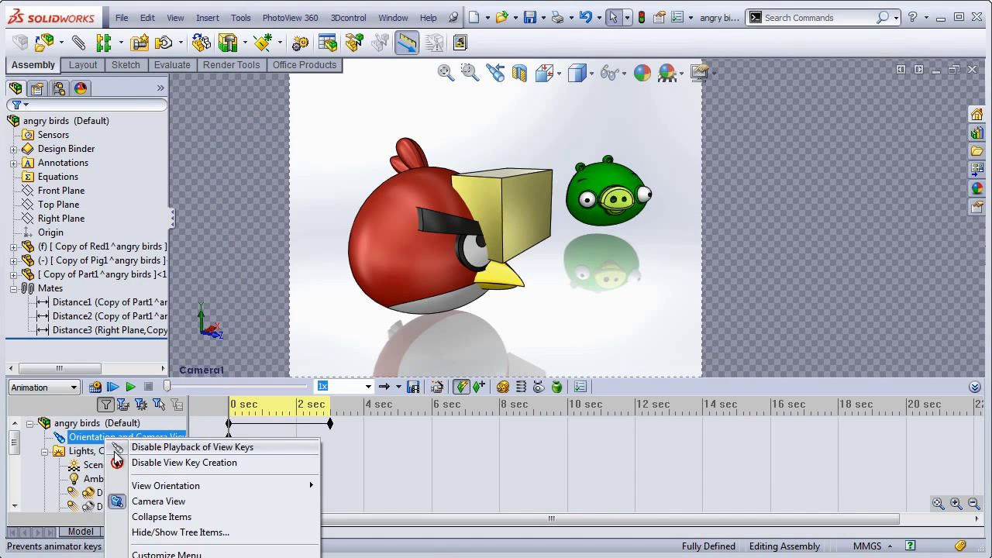
{"action": "left_click", "coordinate": [116, 463]}
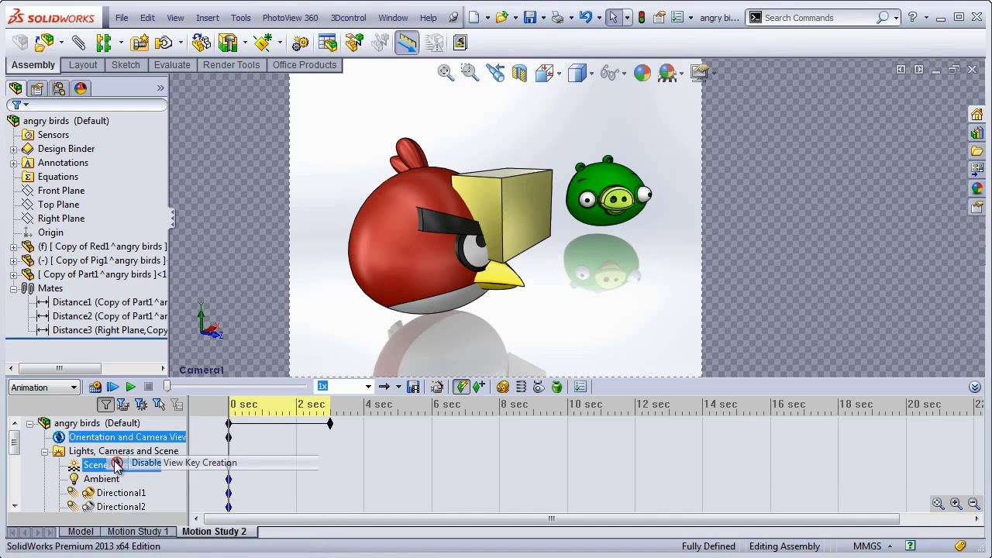
Step: Recalculate the study through Camera1, check the camera's view option, and return the time to 0 seconds
{"action": "left_click", "coordinate": [95, 389]}
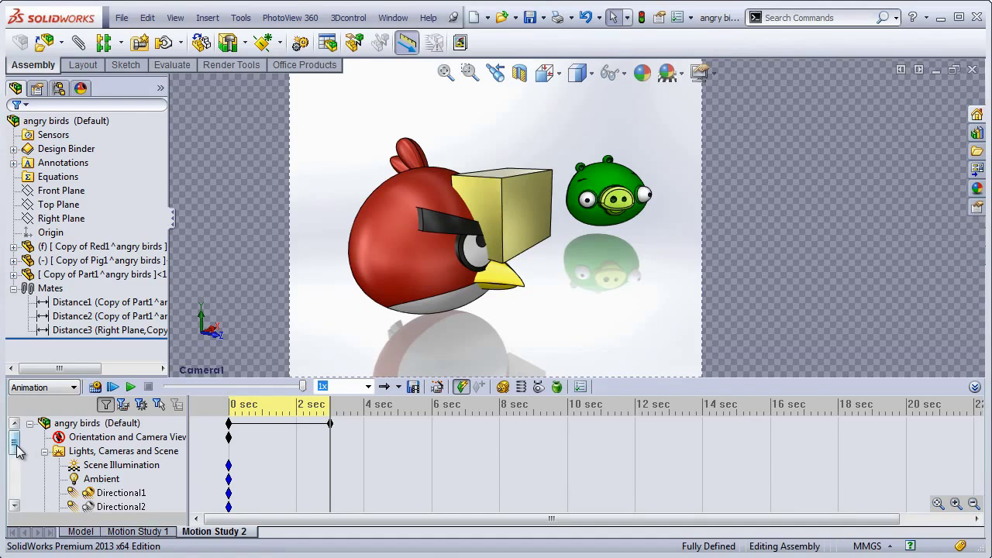
{"action": "left_click_drag", "start_coordinate": [15, 445], "coordinate": [17, 463]}
{"action": "right_click", "coordinate": [86, 480]}
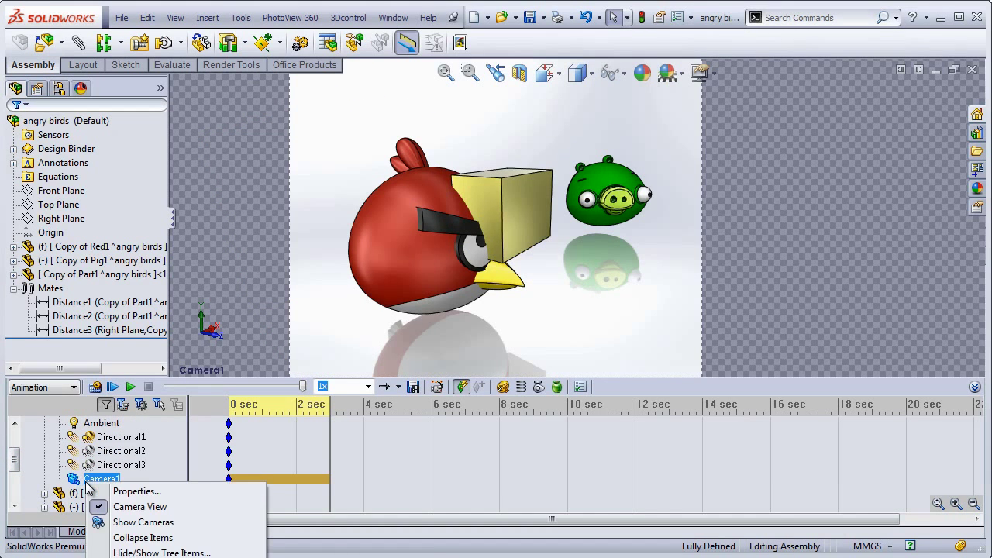
{"action": "left_click", "coordinate": [13, 459]}
{"action": "left_click_drag", "start_coordinate": [330, 410], "coordinate": [223, 412]}
Step: Open Camera1's properties and switch its depth of field off and on to compare the focus planes
{"action": "right_click", "coordinate": [87, 479]}
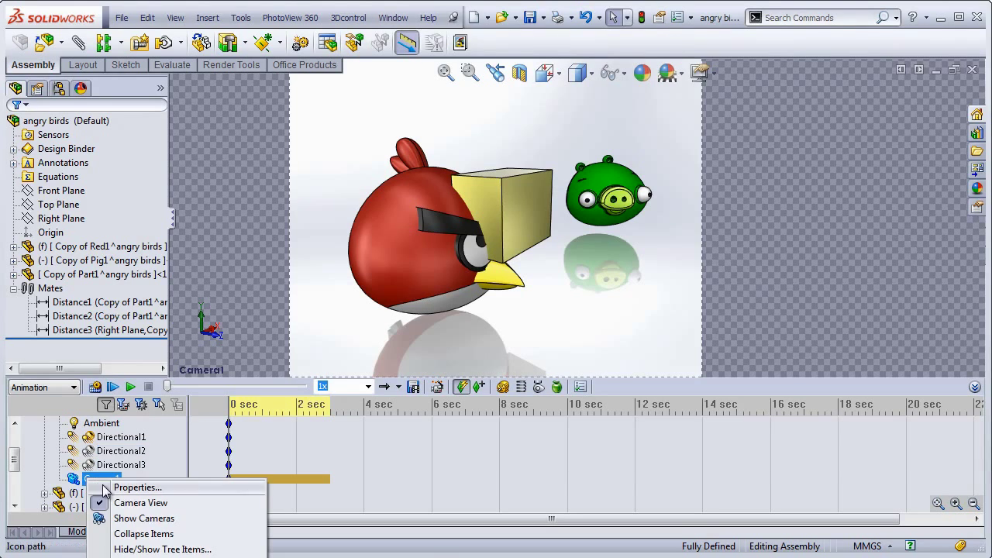
{"action": "left_click", "coordinate": [137, 487]}
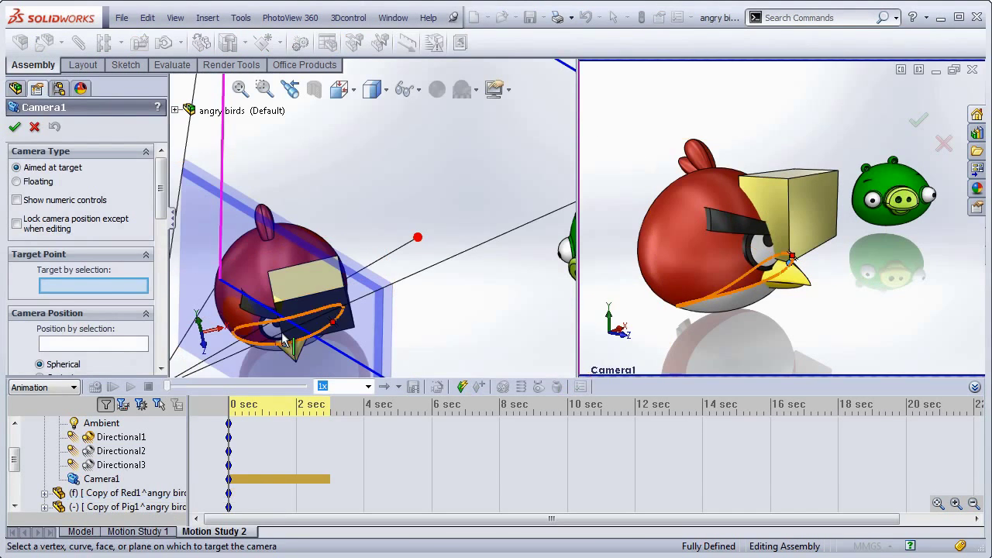
{"action": "middle_click_drag", "start_coordinate": [406, 286], "coordinate": [192, 285]}
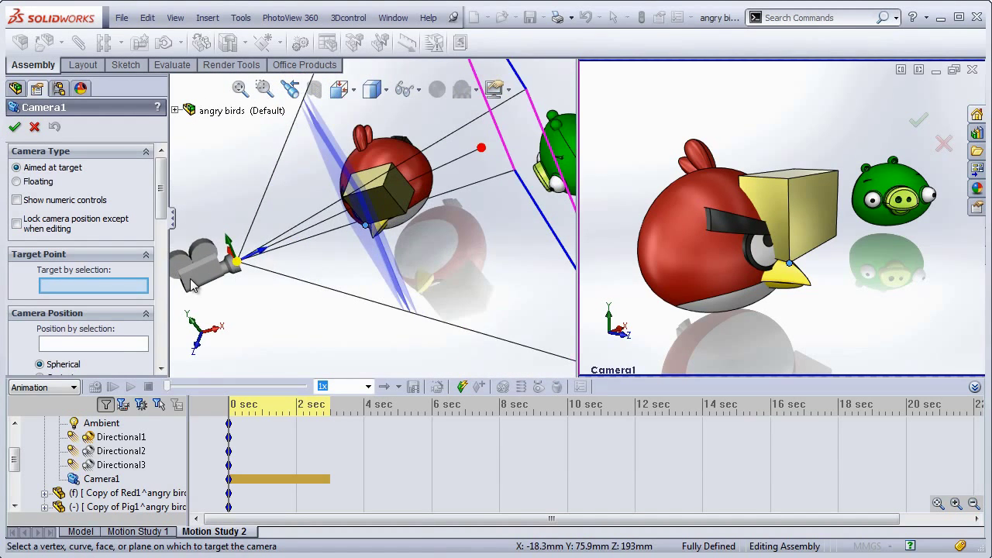
{"action": "scroll", "coordinate": [128, 297], "scroll_direction": "down", "scroll_amount": 10}
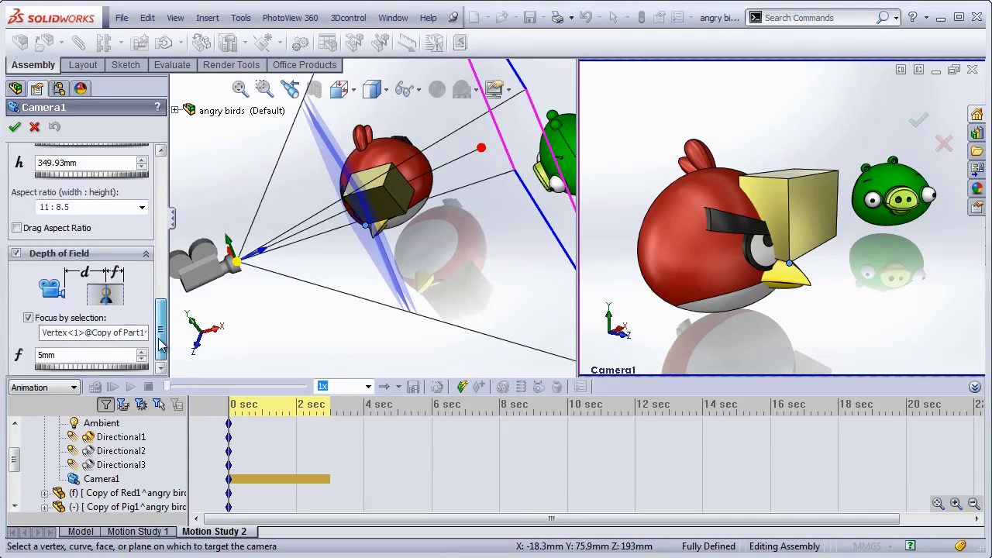
{"action": "left_click", "coordinate": [16, 251]}
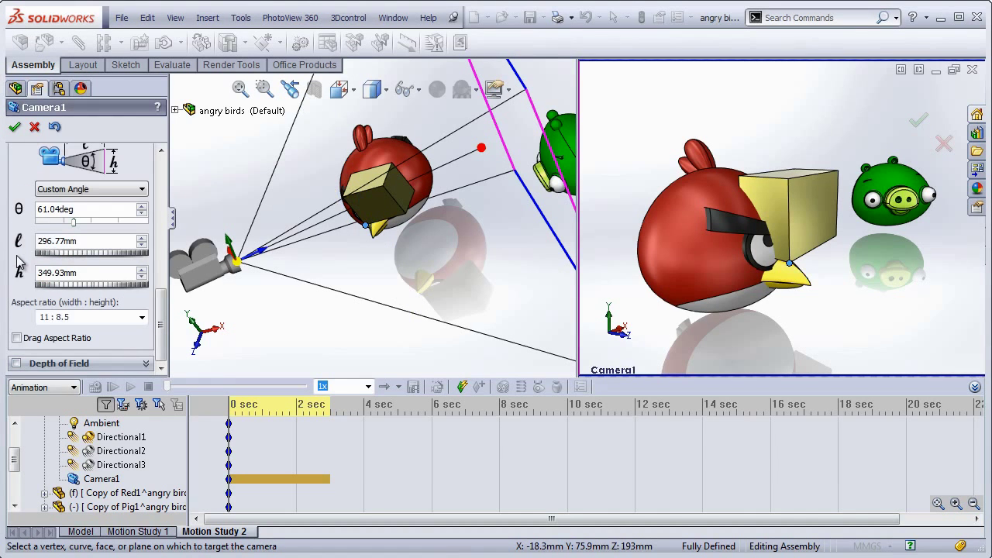
{"action": "left_click", "coordinate": [16, 363]}
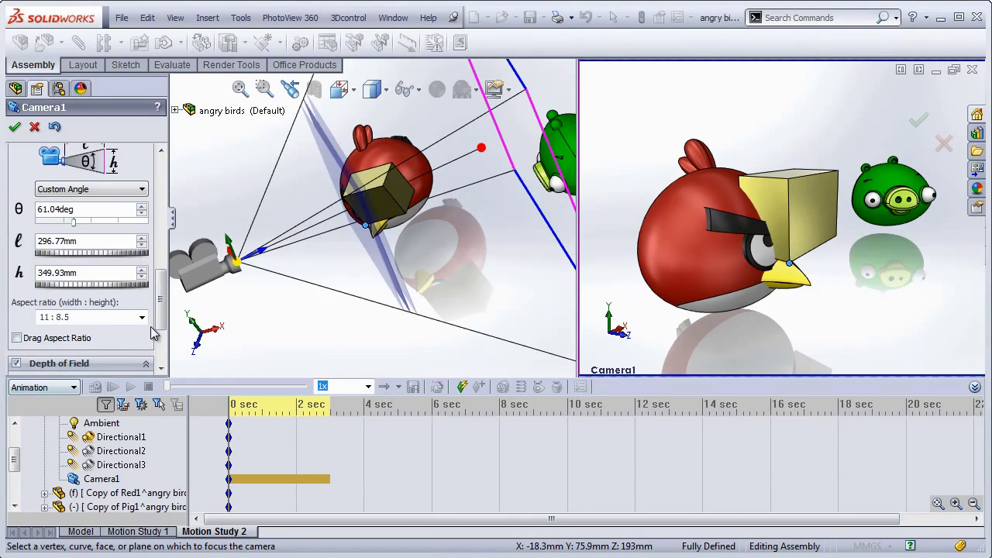
Step: Examine the depth-of-field focus selection on the block's corner vertex near the bird's beak
{"action": "scroll", "coordinate": [159, 337], "scroll_direction": "down", "scroll_amount": 3}
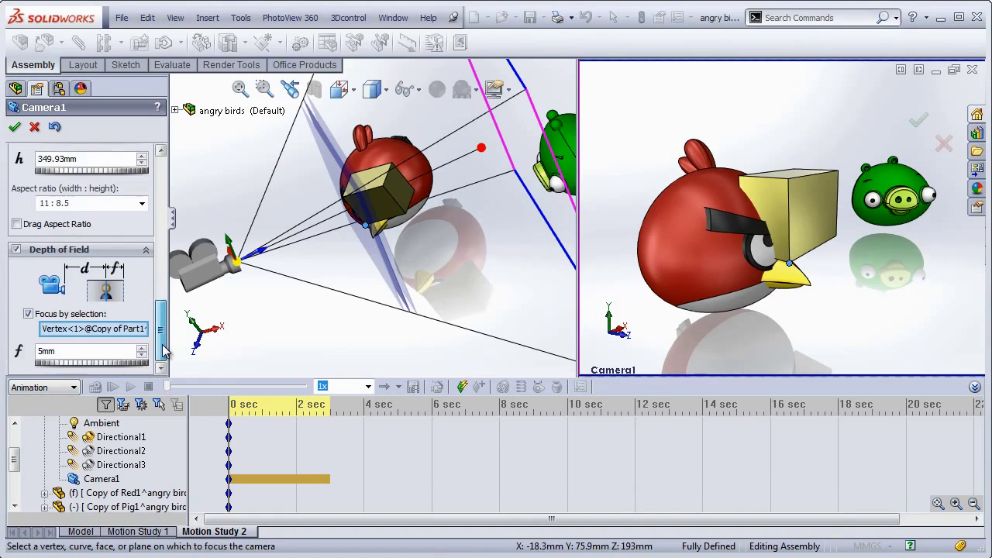
{"action": "left_click", "coordinate": [123, 331]}
{"action": "middle_click_drag", "start_coordinate": [295, 310], "coordinate": [365, 240]}
{"action": "scroll", "coordinate": [365, 238], "scroll_direction": "down", "scroll_amount": 2}
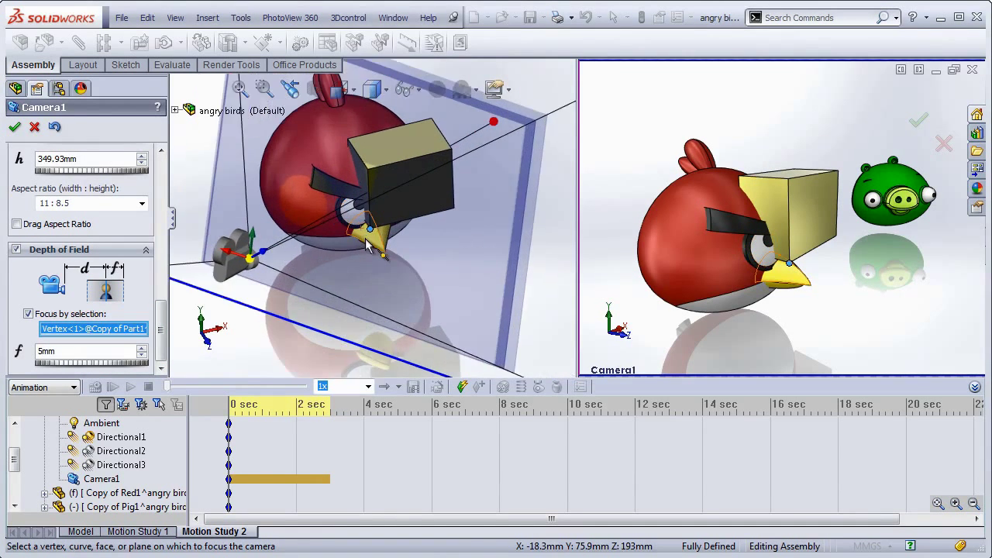
{"action": "scroll", "coordinate": [371, 245], "scroll_direction": "down", "scroll_amount": 5}
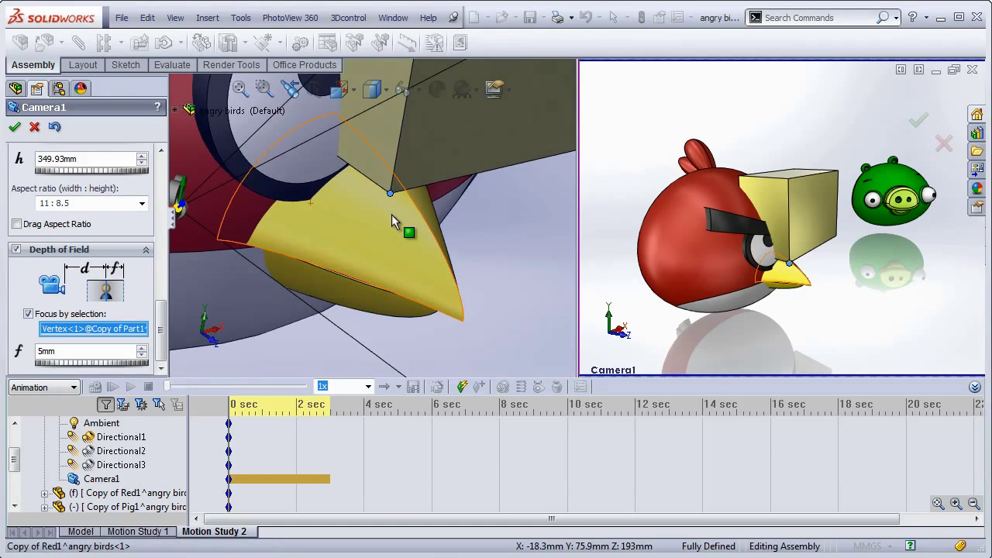
{"action": "scroll", "coordinate": [418, 217], "scroll_direction": "up", "scroll_amount": 5}
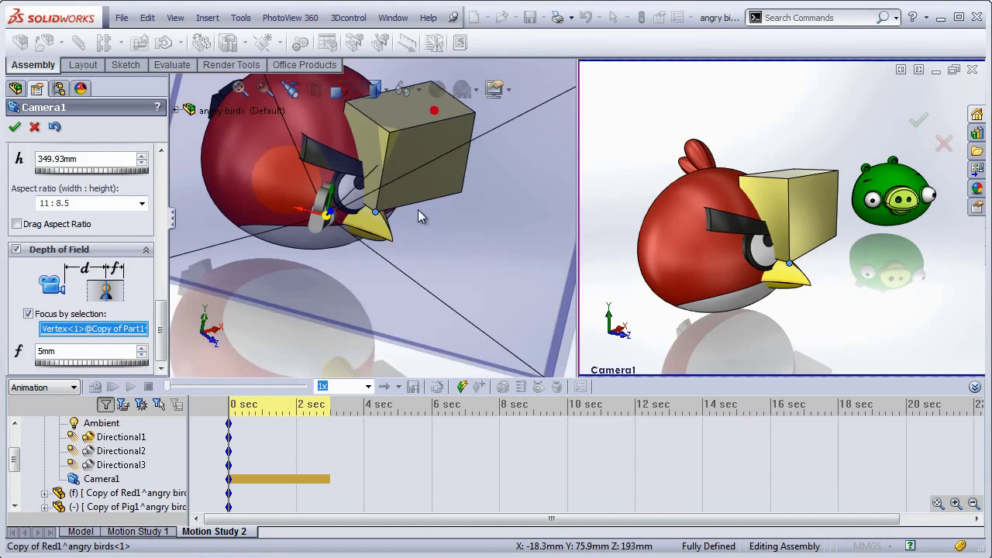
{"action": "scroll", "coordinate": [418, 216], "scroll_direction": "up", "scroll_amount": 3}
{"action": "middle_click_drag", "start_coordinate": [418, 216], "coordinate": [358, 245]}
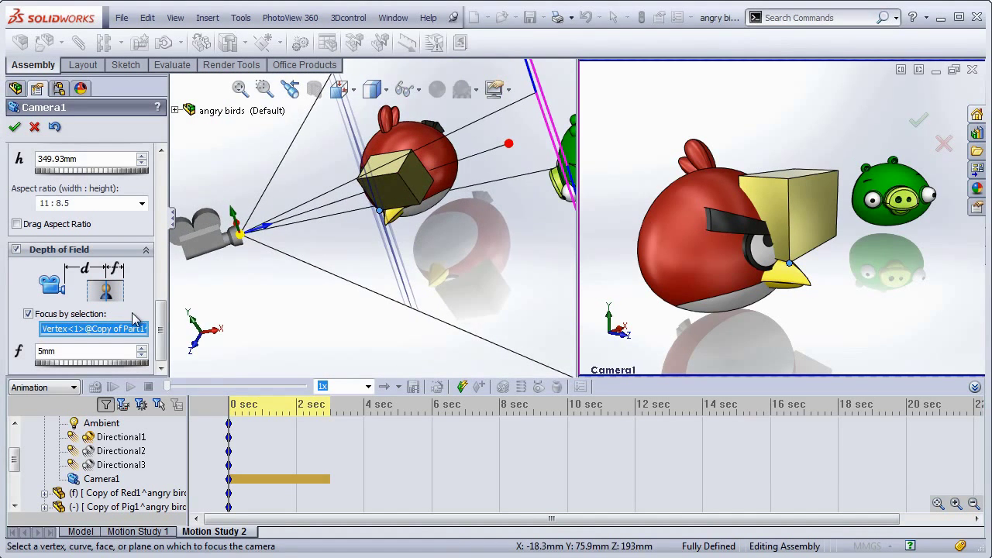
Step: Try a depth-of-field distance f of 15 mm, and discard the Camera1 changes
{"action": "left_click", "coordinate": [142, 348]}
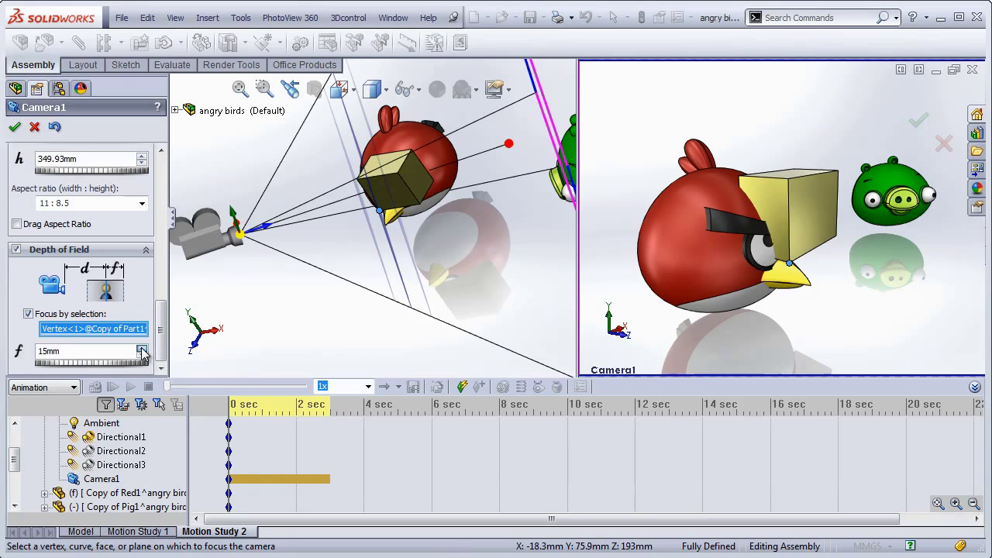
{"action": "left_click", "coordinate": [142, 355]}
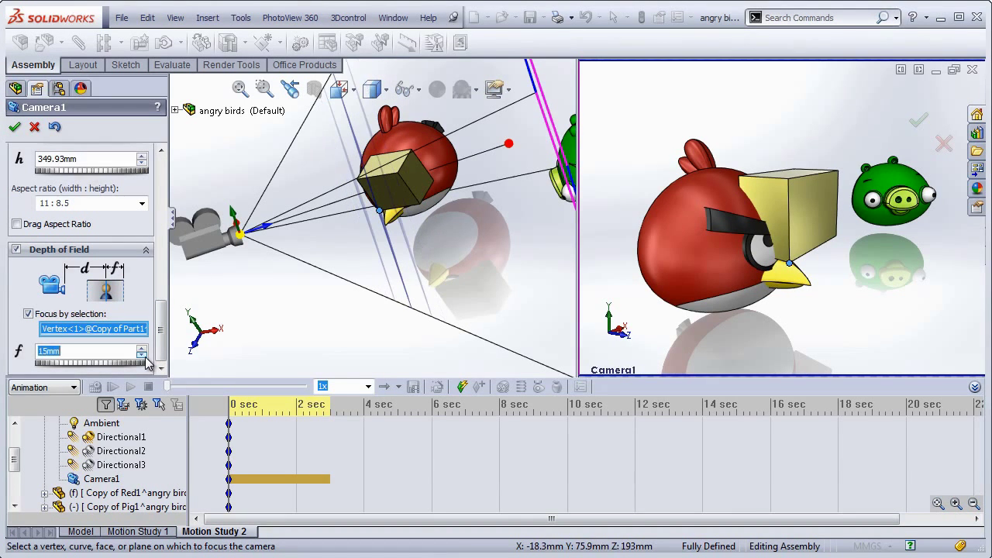
{"action": "left_click", "coordinate": [35, 129]}
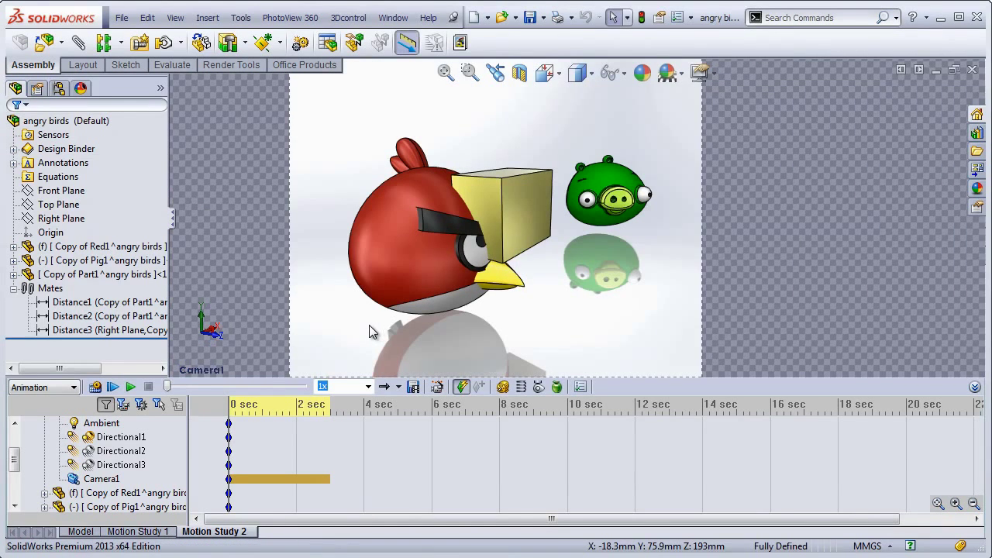
Step: Review the output image size in the PhotoView 360 options and leave them unchanged
{"action": "left_click", "coordinate": [225, 66]}
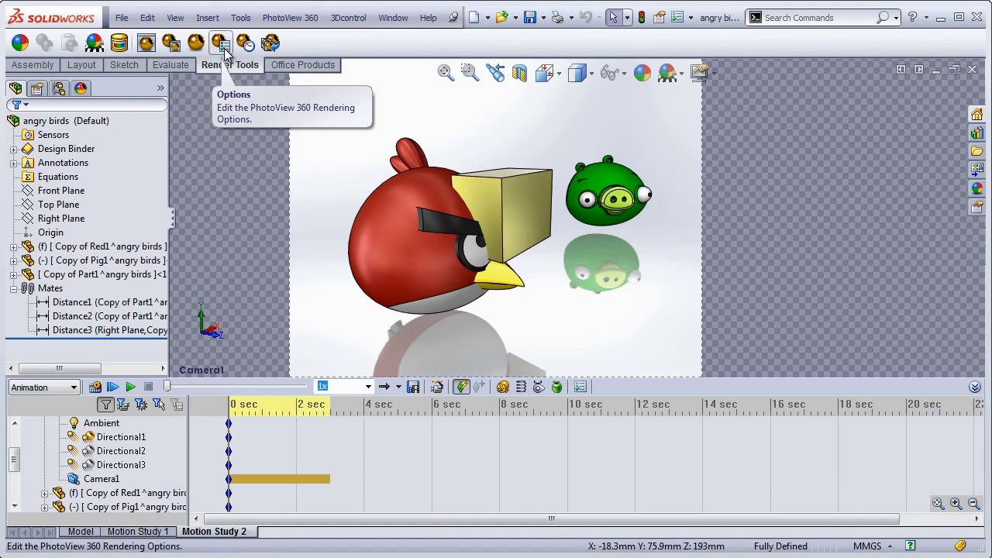
{"action": "left_click", "coordinate": [223, 44]}
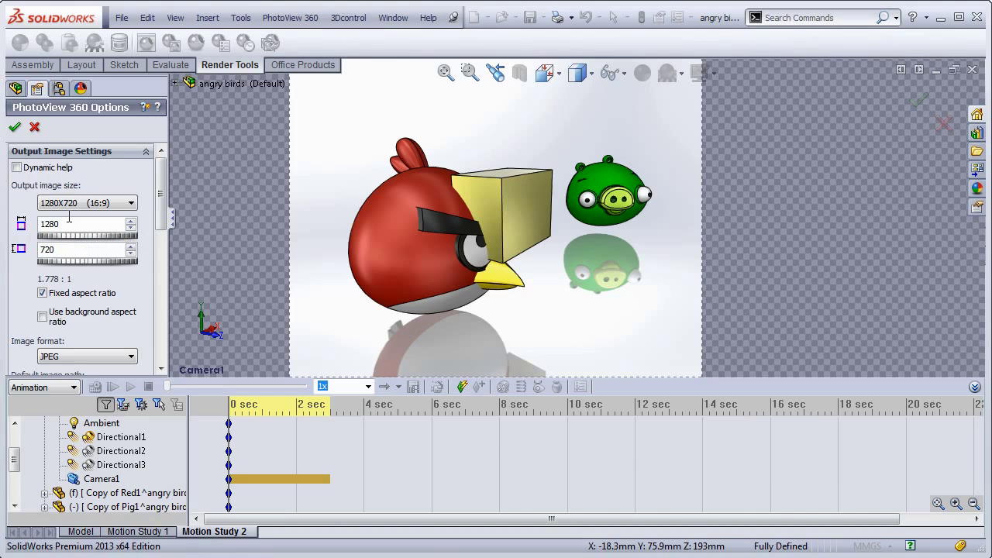
{"action": "left_click", "coordinate": [35, 128]}
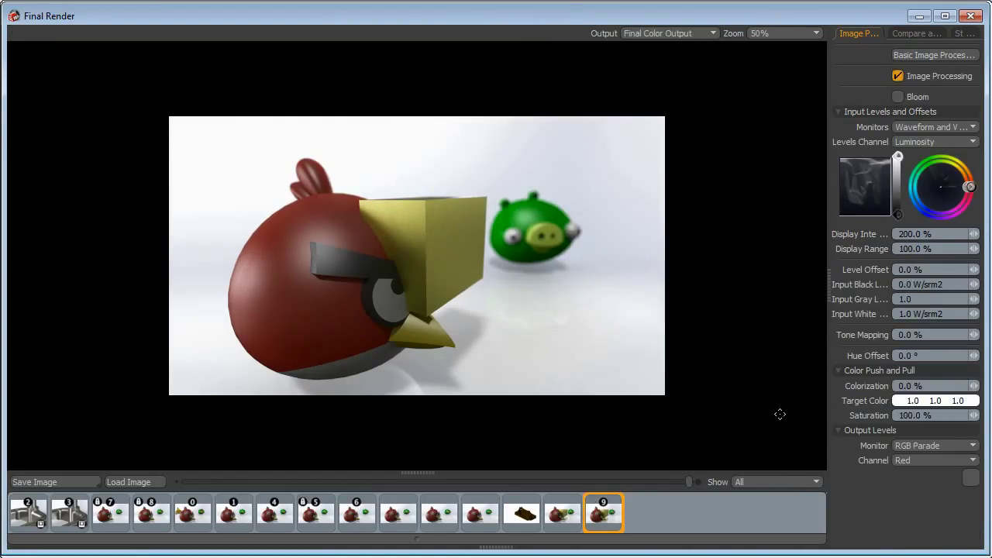
Step: Inspect the depth-of-field blur in the final render at 100%, 25% and again at 100% zoom
{"action": "left_click", "coordinate": [814, 34]}
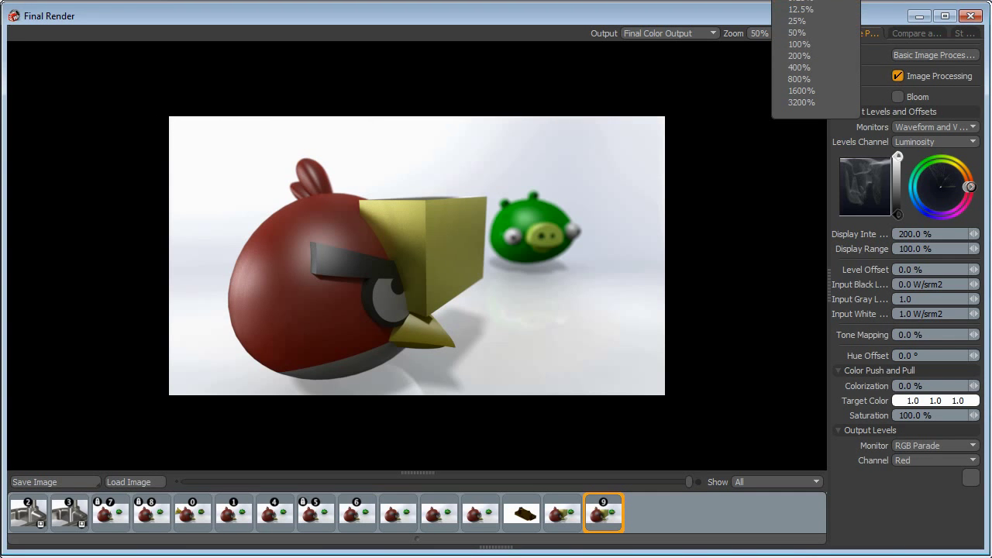
{"action": "left_click", "coordinate": [802, 44]}
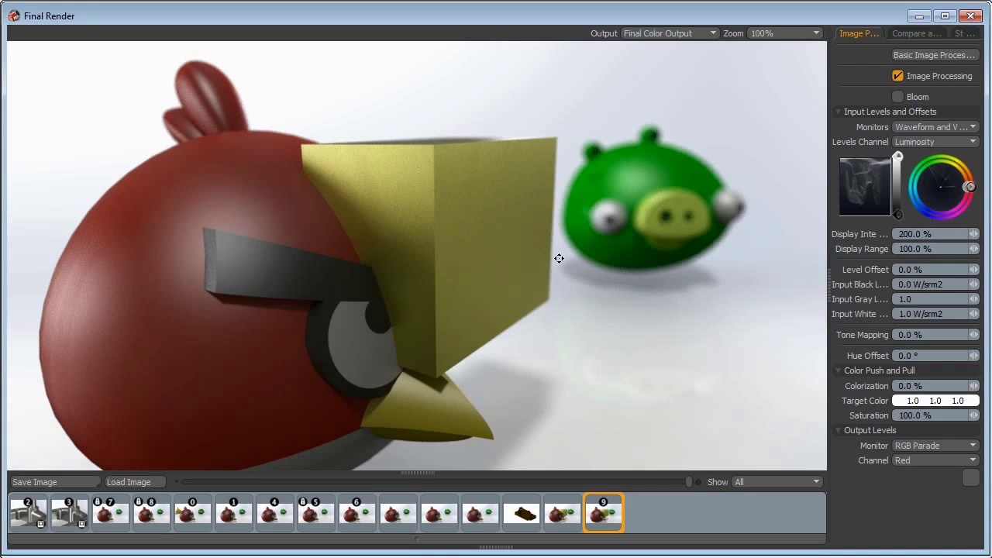
{"action": "left_click", "coordinate": [816, 34]}
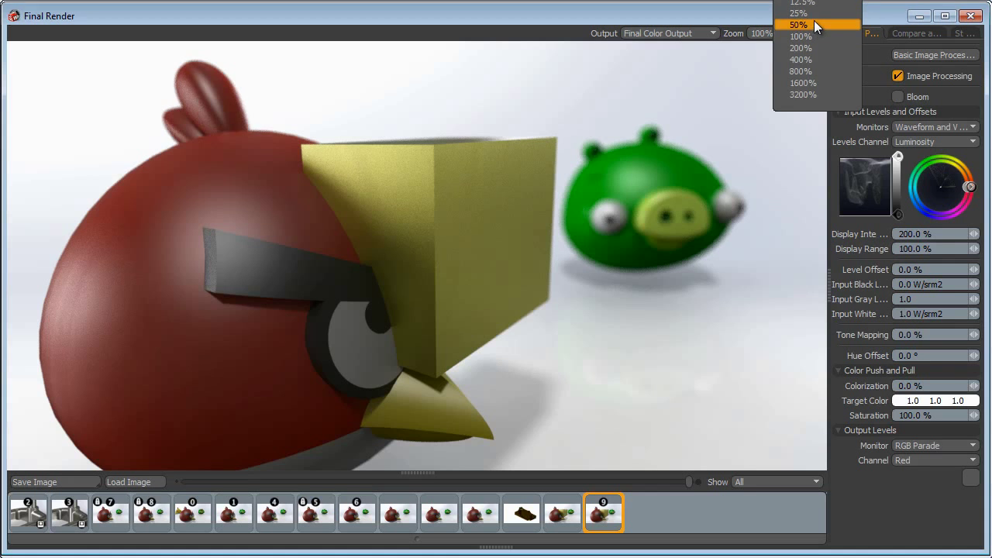
{"action": "left_click", "coordinate": [814, 15]}
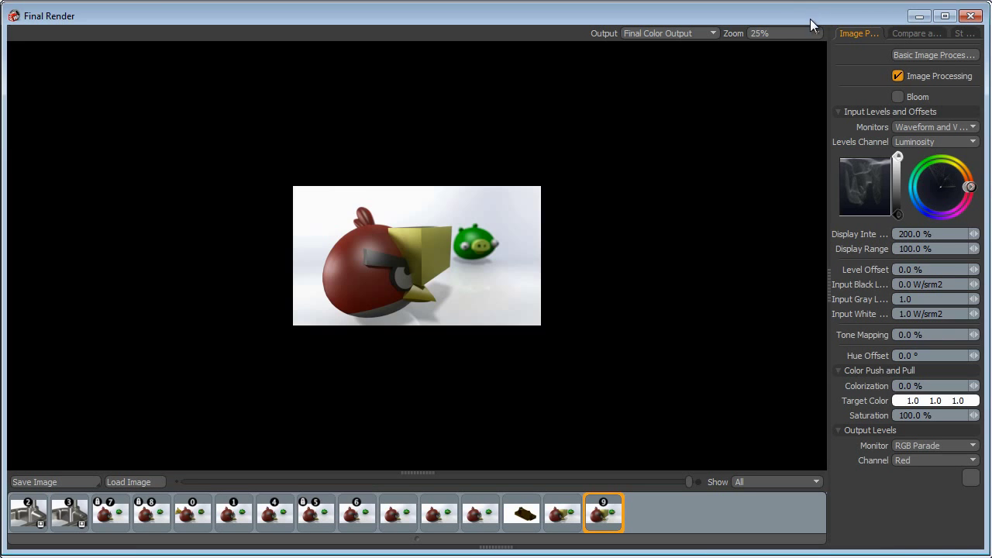
{"action": "left_click", "coordinate": [814, 32]}
{"action": "left_click", "coordinate": [814, 55]}
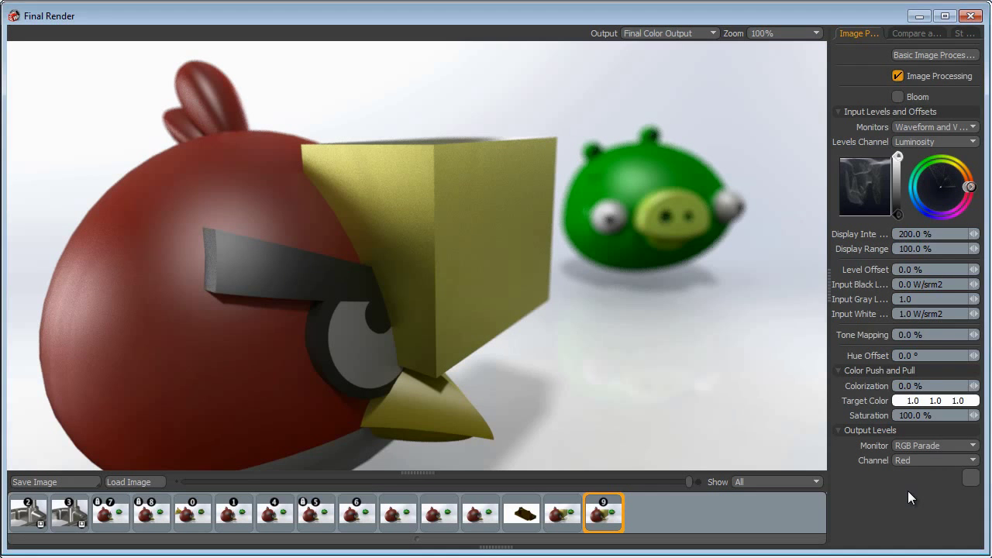
Step: Close the final render and preview windows, and hide the block component between the bird and the pig
{"action": "left_click", "coordinate": [969, 15]}
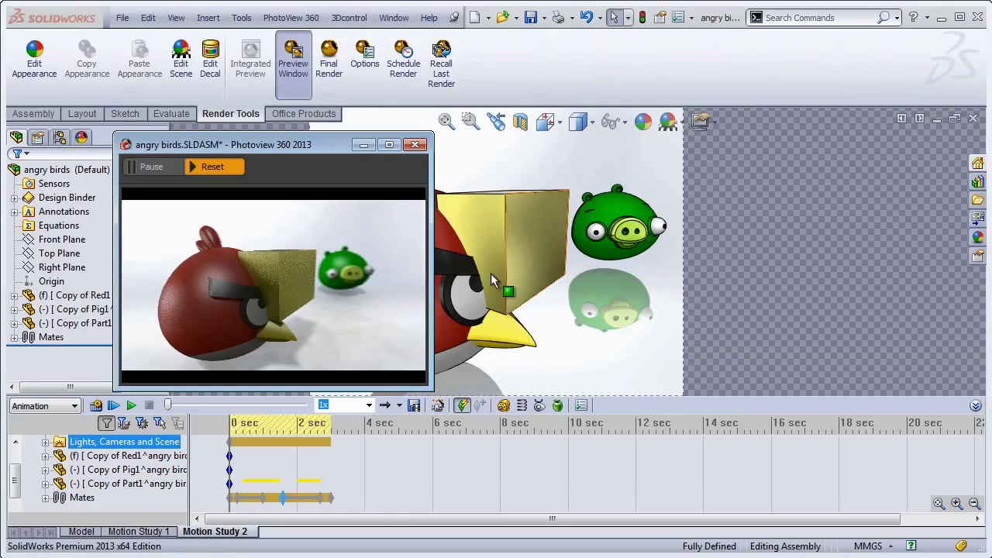
{"action": "left_click", "coordinate": [404, 146]}
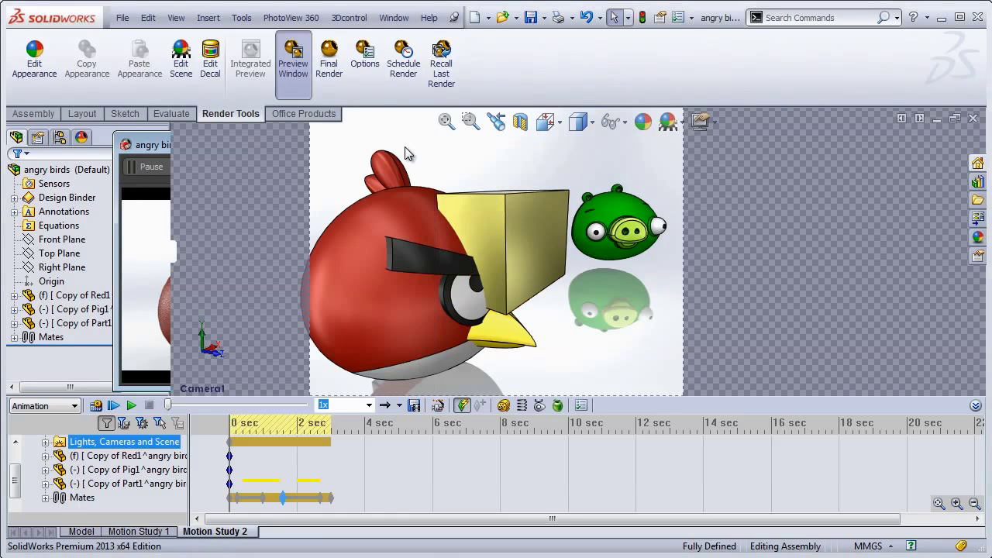
{"action": "left_click", "coordinate": [113, 320]}
{"action": "left_click", "coordinate": [112, 309], "text": "ctrl"}
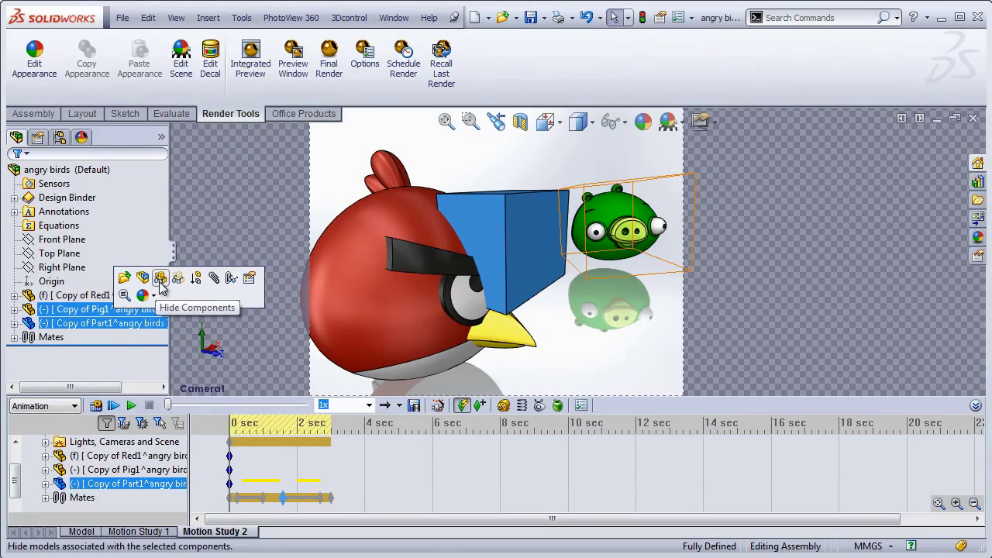
{"action": "left_click", "coordinate": [160, 285]}
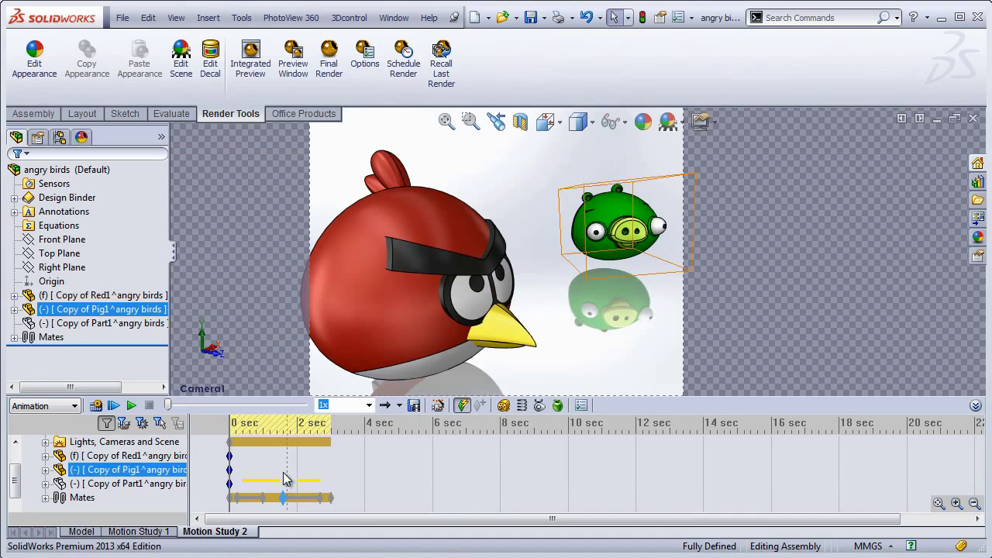
Step: Set the motion study time to 1 second, run a final render and inspect its focus blur at 100% zoom
{"action": "left_click", "coordinate": [240, 455]}
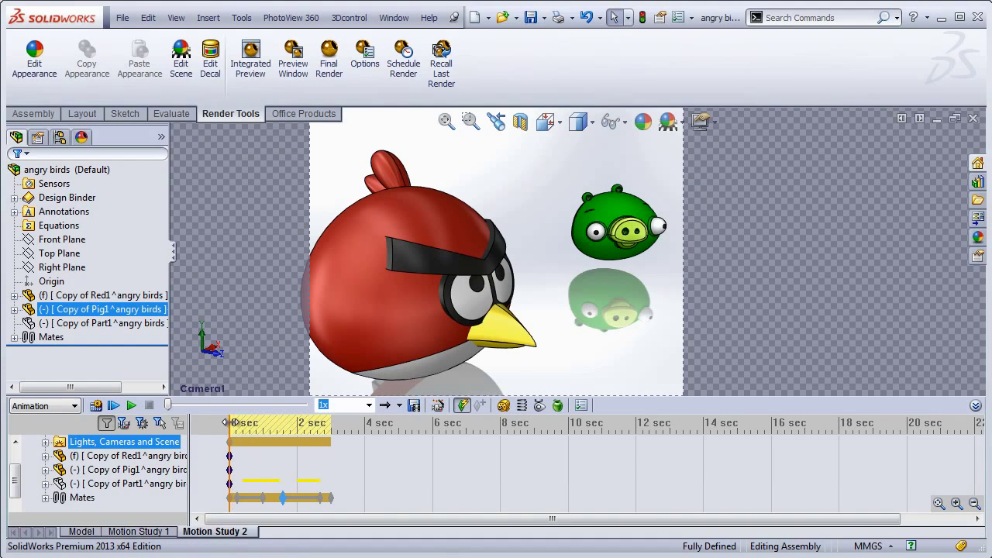
{"action": "left_click_drag", "start_coordinate": [229, 422], "coordinate": [263, 418]}
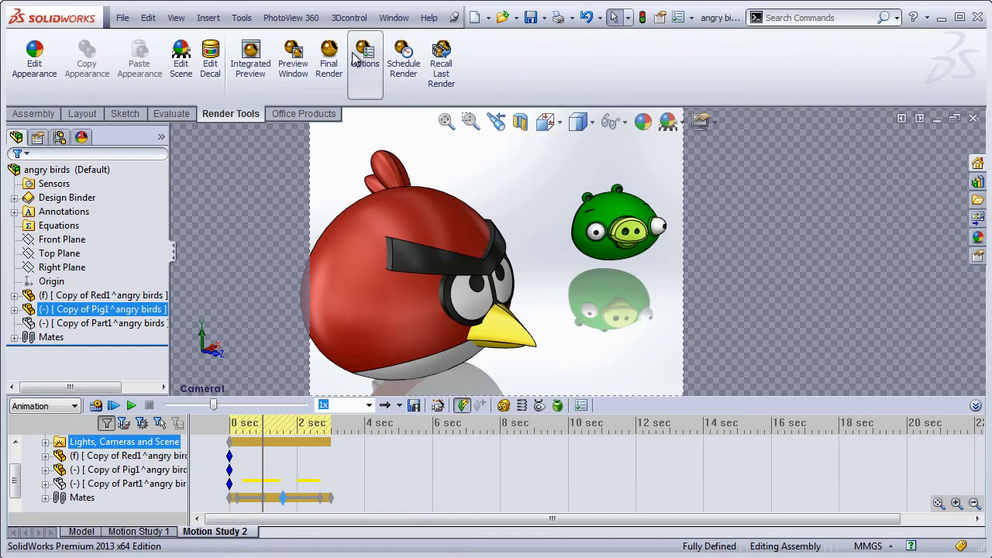
{"action": "left_click", "coordinate": [332, 68]}
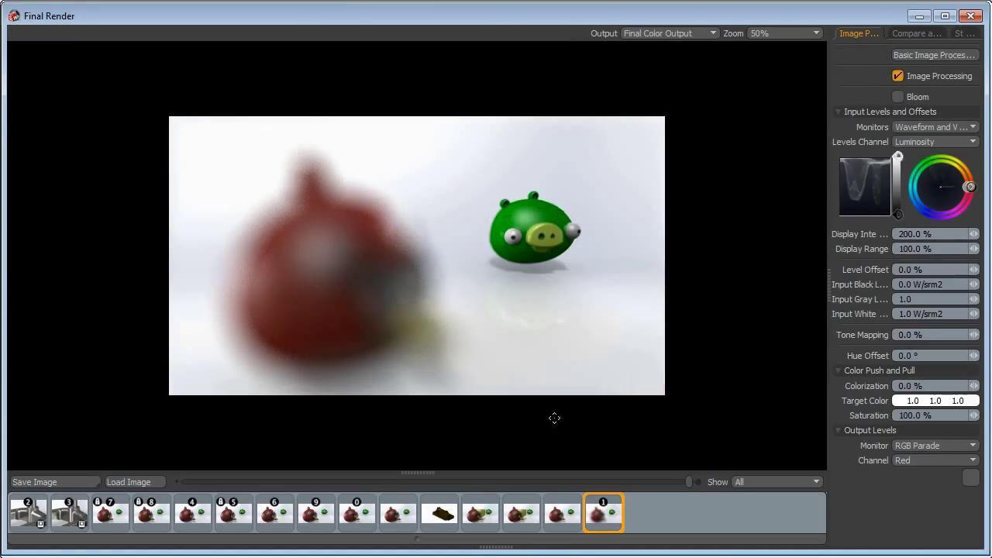
{"action": "left_click", "coordinate": [811, 32]}
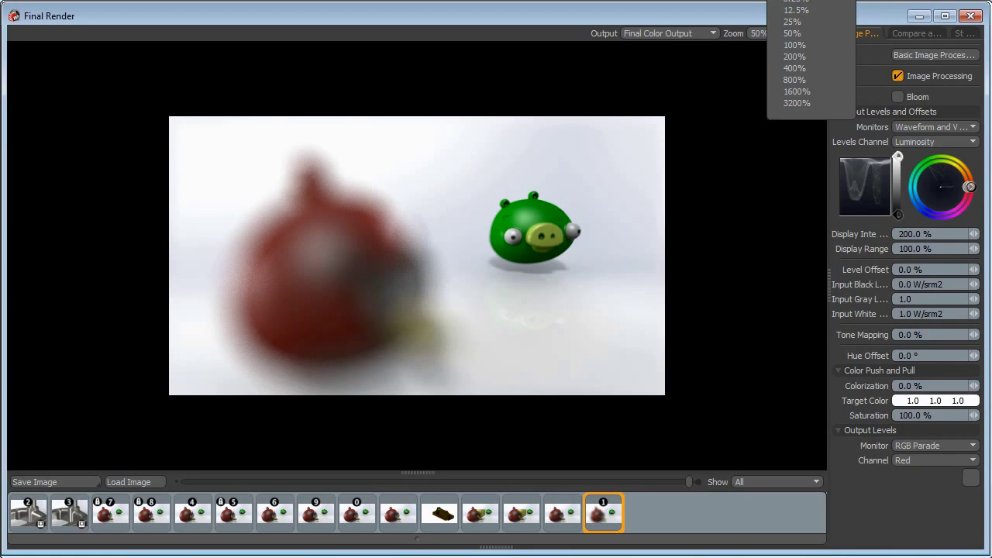
{"action": "left_click", "coordinate": [794, 47]}
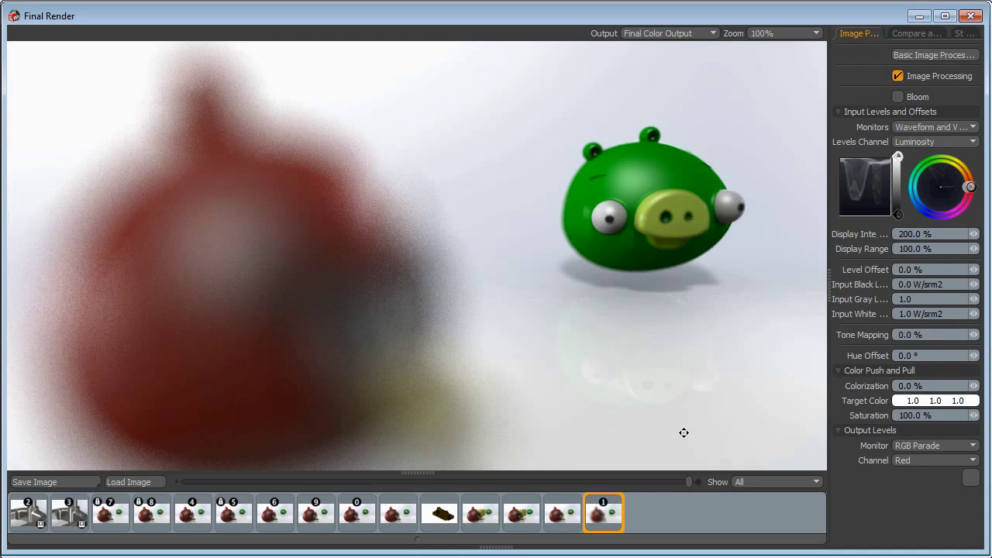
{"action": "left_click", "coordinate": [971, 16]}
{"action": "left_click", "coordinate": [414, 145]}
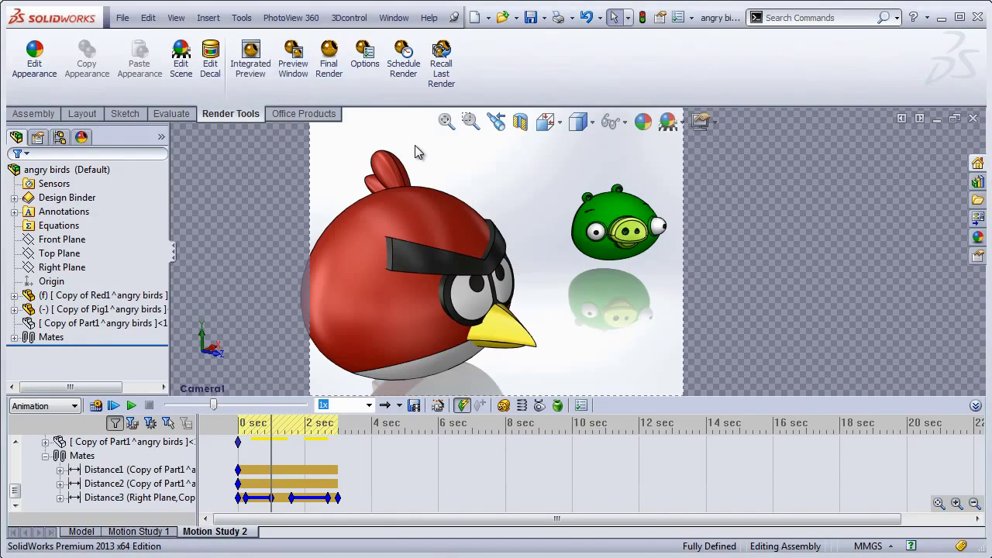
Step: Copy Camera1's starting key to about 0.25 seconds and to 1 second in Motion Study 2
{"action": "left_click_drag", "start_coordinate": [15, 497], "coordinate": [16, 473]}
{"action": "left_click", "coordinate": [90, 486]}
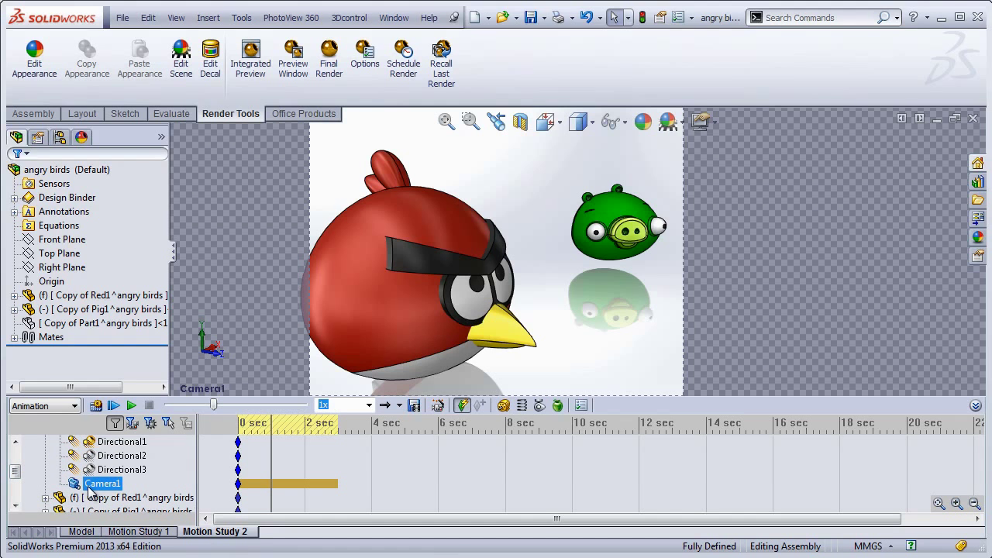
{"action": "left_click_drag", "start_coordinate": [238, 484], "coordinate": [271, 485], "text": "ctrl"}
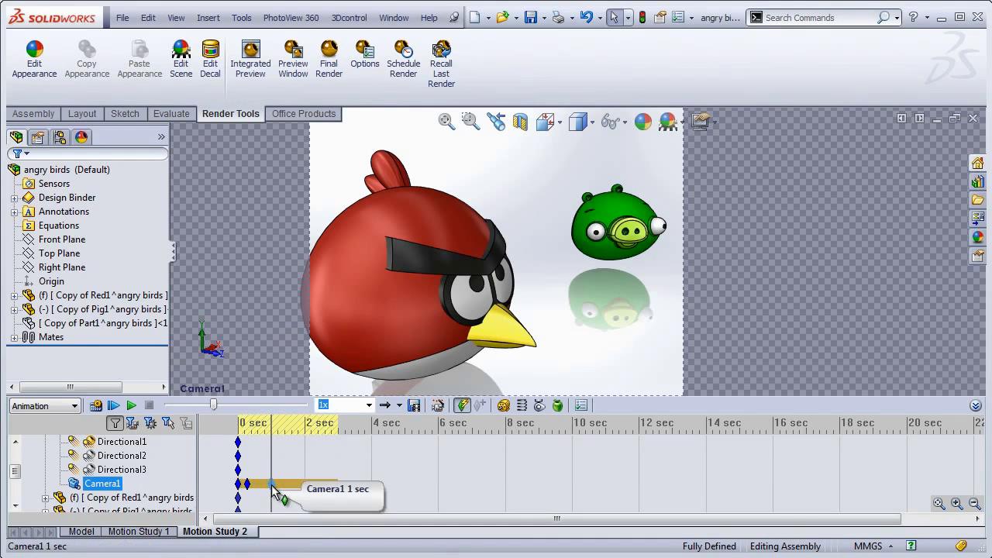
Step: Change the depth-of-field distance f of Camera1 for the 1-second key and accept the camera settings
{"action": "double_click", "coordinate": [114, 482]}
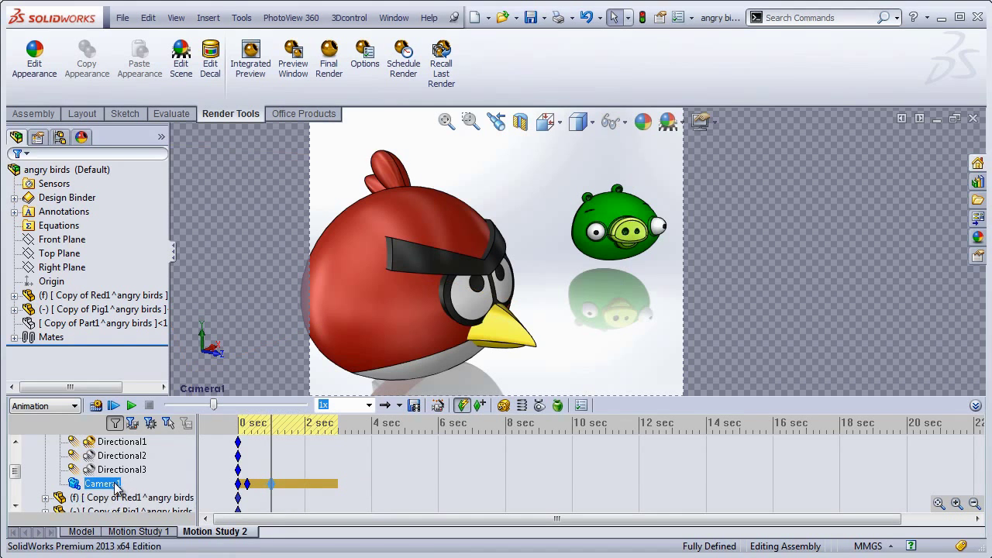
{"action": "left_click", "coordinate": [161, 386]}
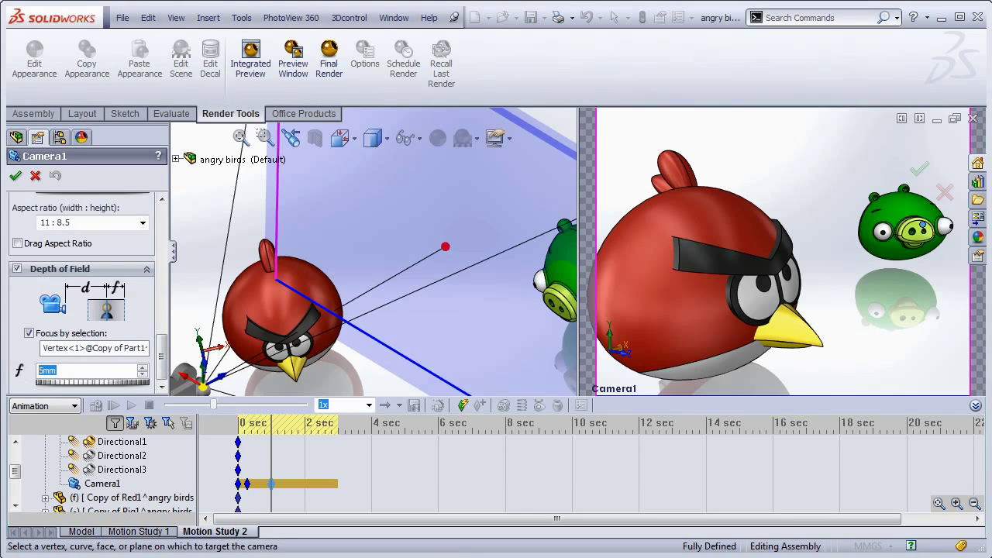
{"action": "left_click", "coordinate": [239, 235]}
{"action": "scroll", "coordinate": [321, 361], "scroll_direction": "up", "scroll_amount": 2}
{"action": "middle_click_drag", "start_coordinate": [351, 346], "coordinate": [328, 367]}
{"action": "left_click", "coordinate": [15, 175]}
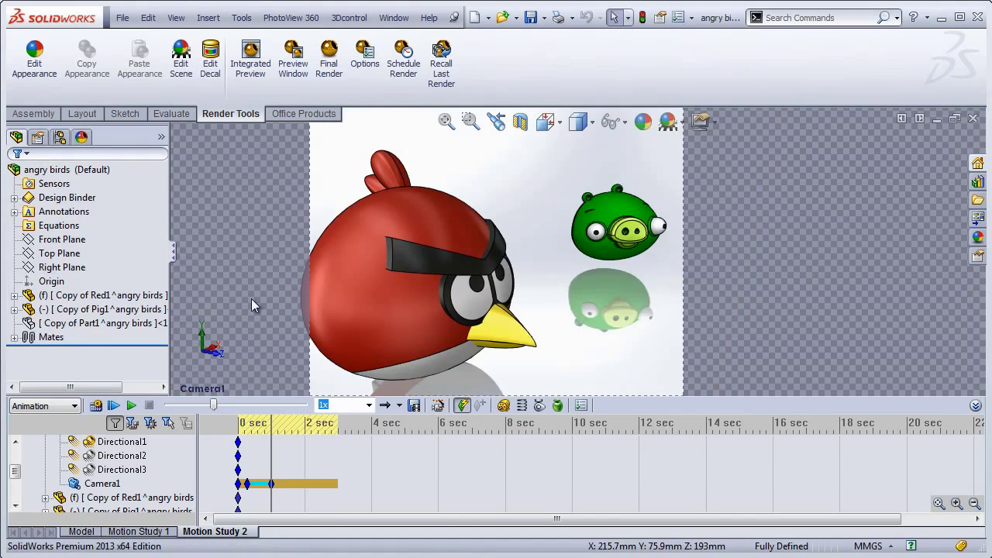
Step: Run another final render at 1 second and inspect the bird's blur against the pig at 100% zoom
{"action": "left_click", "coordinate": [247, 486]}
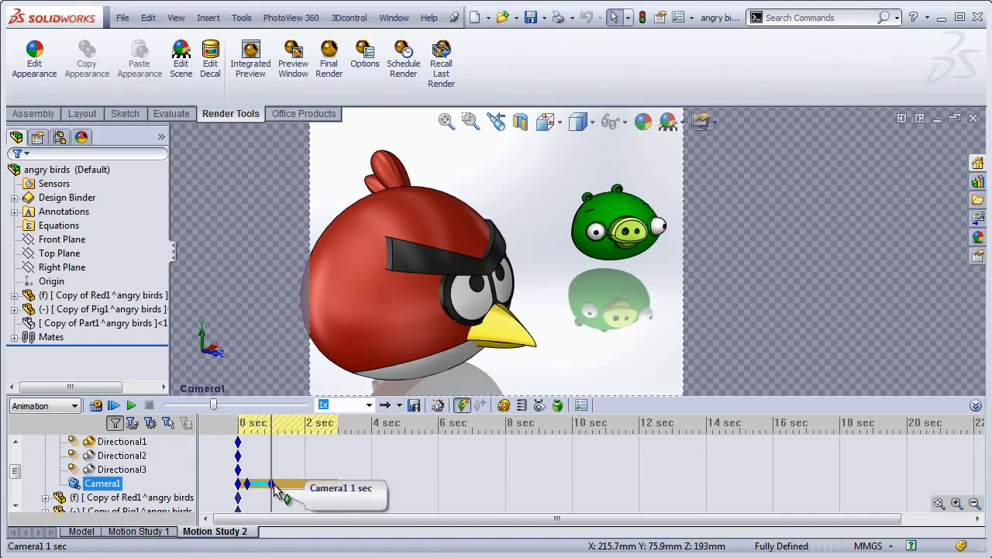
{"action": "left_click", "coordinate": [328, 66]}
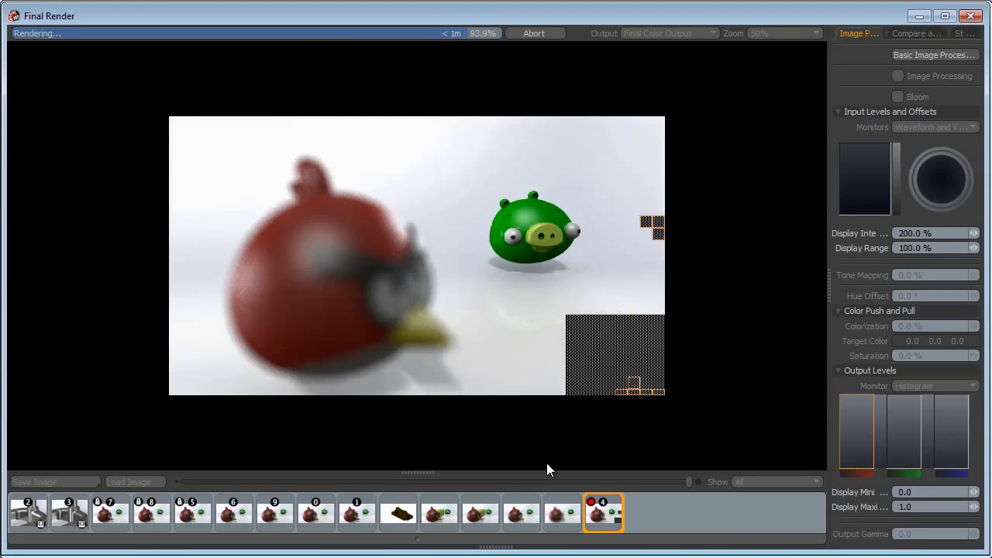
{"action": "left_click", "coordinate": [798, 36]}
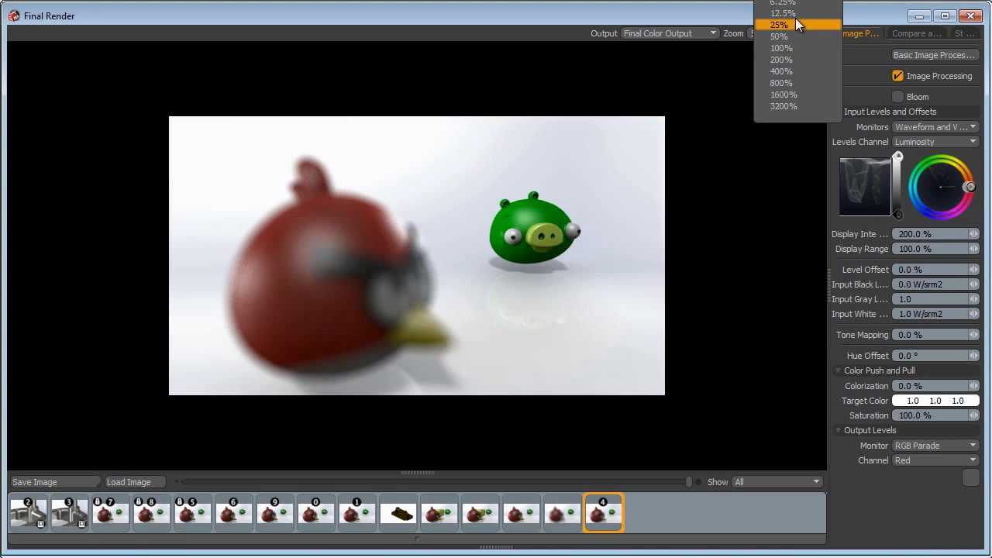
{"action": "left_click", "coordinate": [781, 48]}
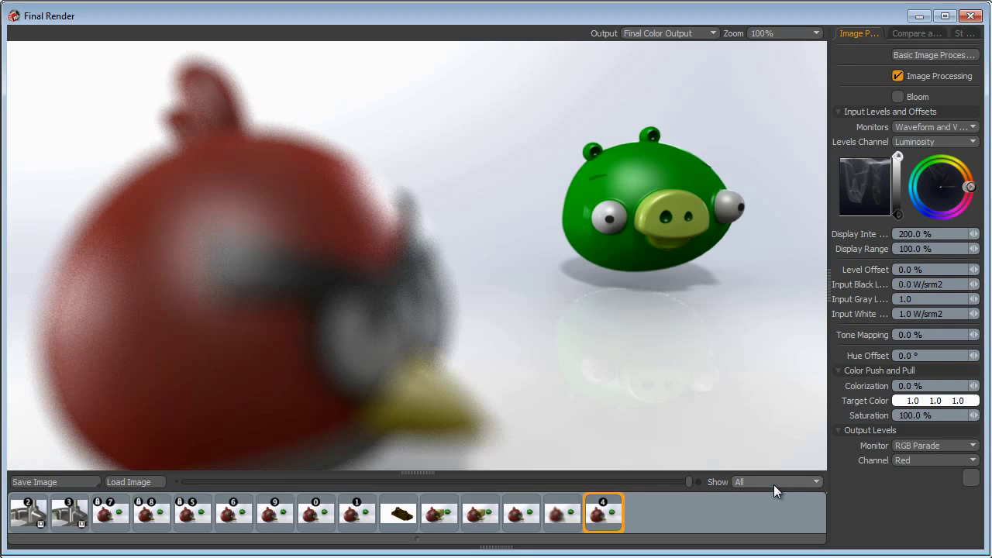
{"action": "left_click", "coordinate": [969, 19]}
{"action": "left_click", "coordinate": [415, 145]}
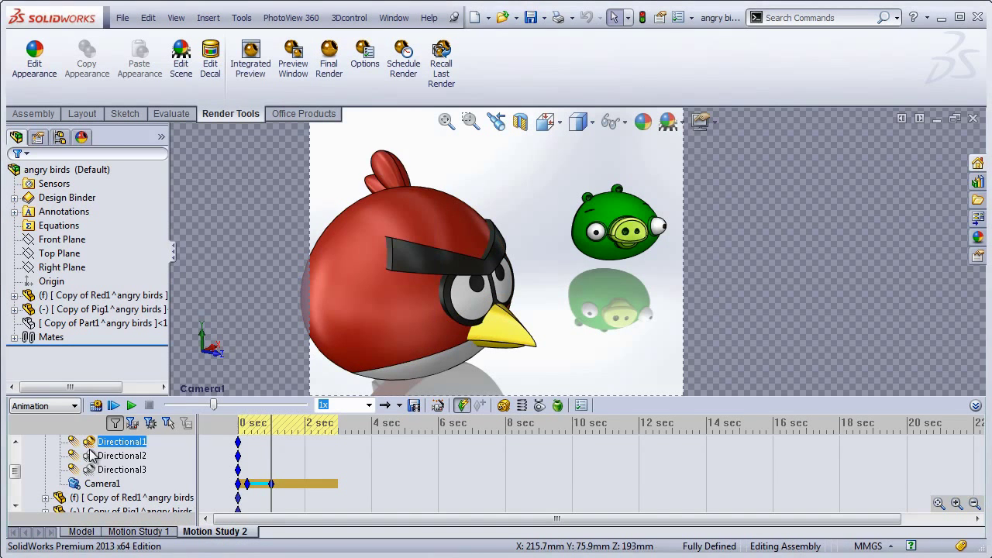
Step: Align the time bar with the block's second move and copy Camera1 keys to about 1.6, 2.6 and 3 seconds
{"action": "left_click_drag", "start_coordinate": [17, 474], "coordinate": [17, 495]}
{"action": "left_click_drag", "start_coordinate": [271, 456], "coordinate": [289, 456]}
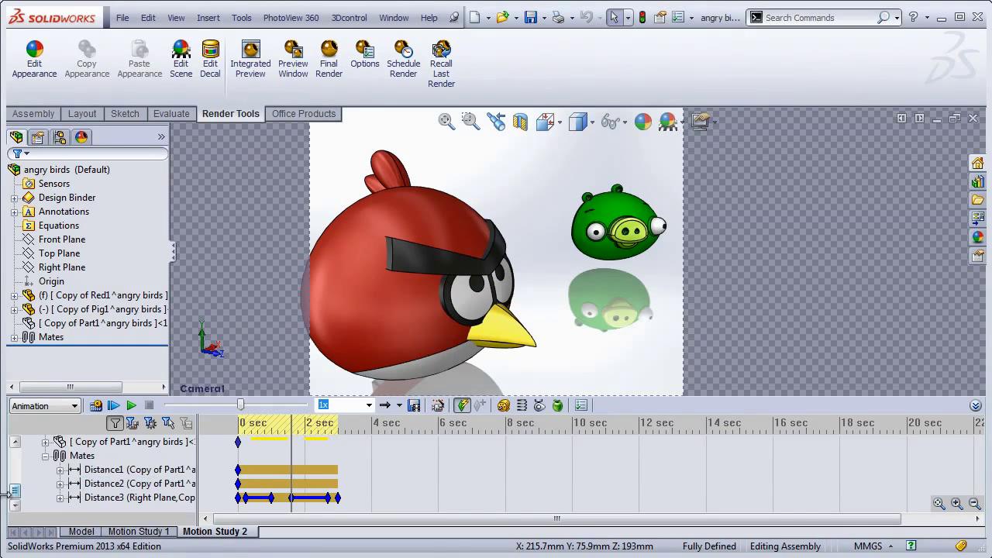
{"action": "left_click_drag", "start_coordinate": [14, 492], "coordinate": [15, 478]}
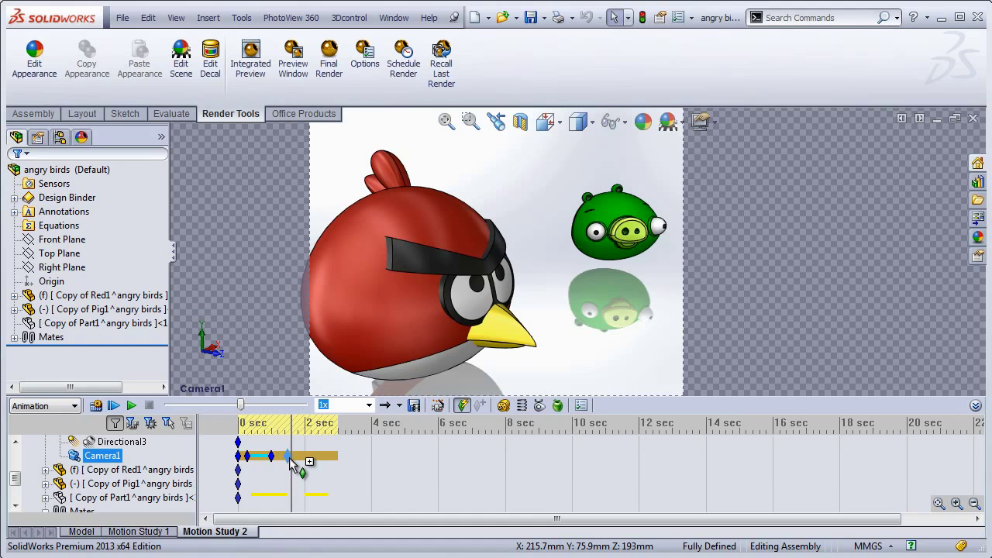
{"action": "left_click_drag", "start_coordinate": [290, 462], "coordinate": [353, 458]}
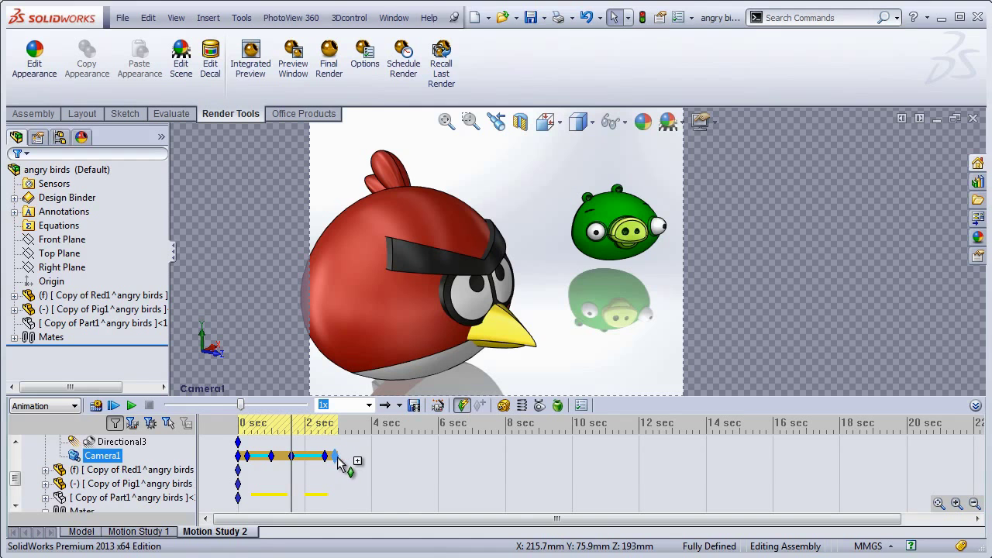
Step: Shift the Distance3 mate key near the end of the block's second move to match the Camera1 key at about 2.6 seconds
{"action": "left_click", "coordinate": [131, 497]}
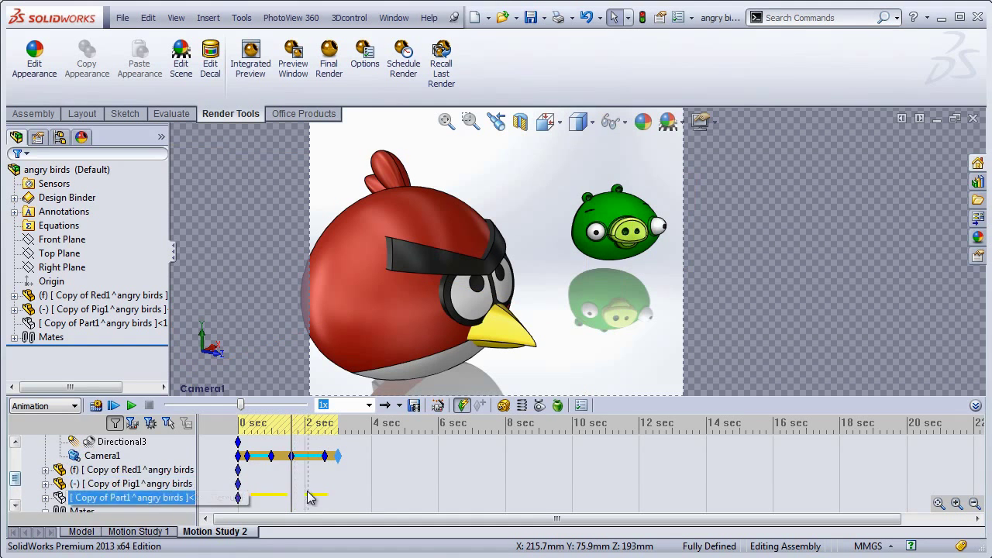
{"action": "left_click", "coordinate": [131, 469]}
{"action": "left_click_drag", "start_coordinate": [291, 474], "coordinate": [325, 474]}
{"action": "left_click_drag", "start_coordinate": [13, 481], "coordinate": [13, 499]}
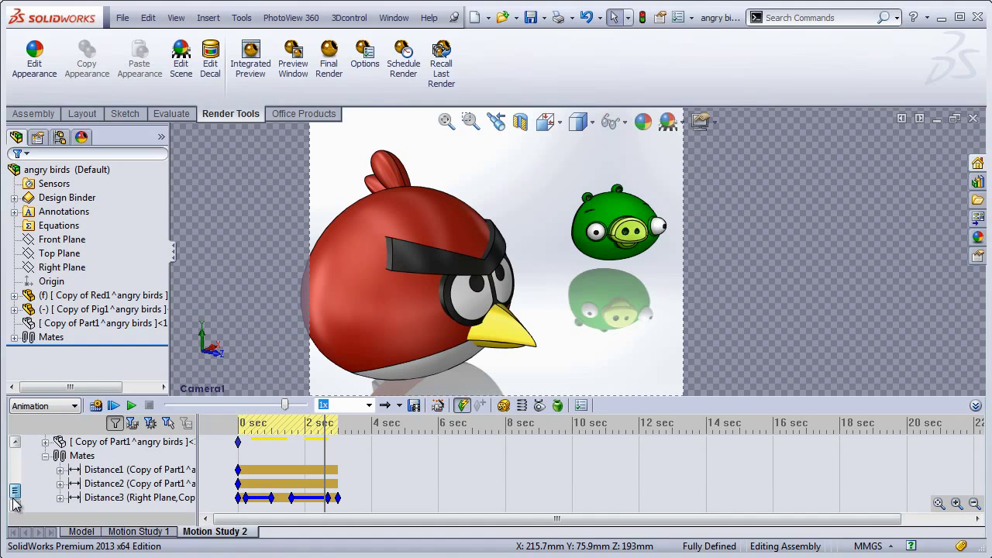
{"action": "left_click", "coordinate": [327, 500]}
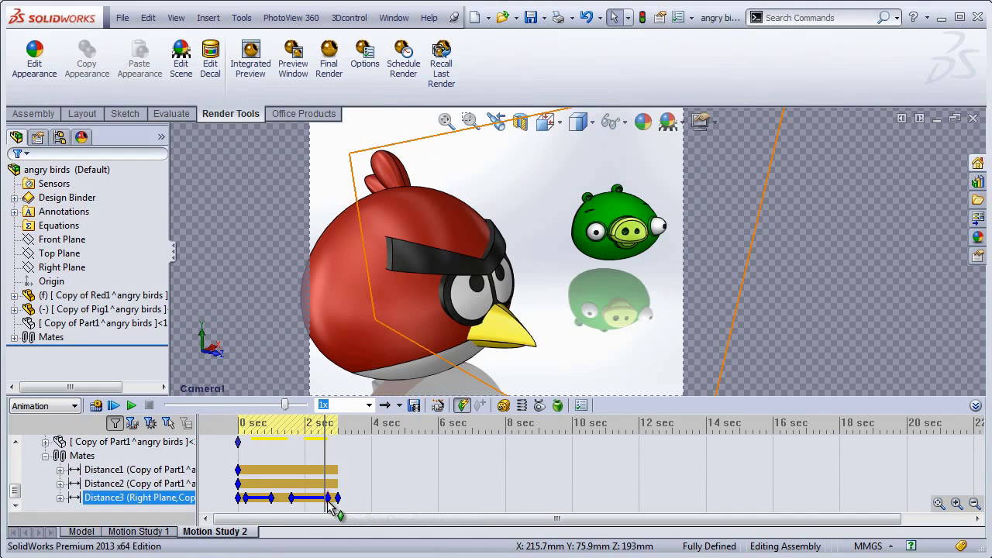
{"action": "left_click_drag", "start_coordinate": [327, 500], "coordinate": [322, 500]}
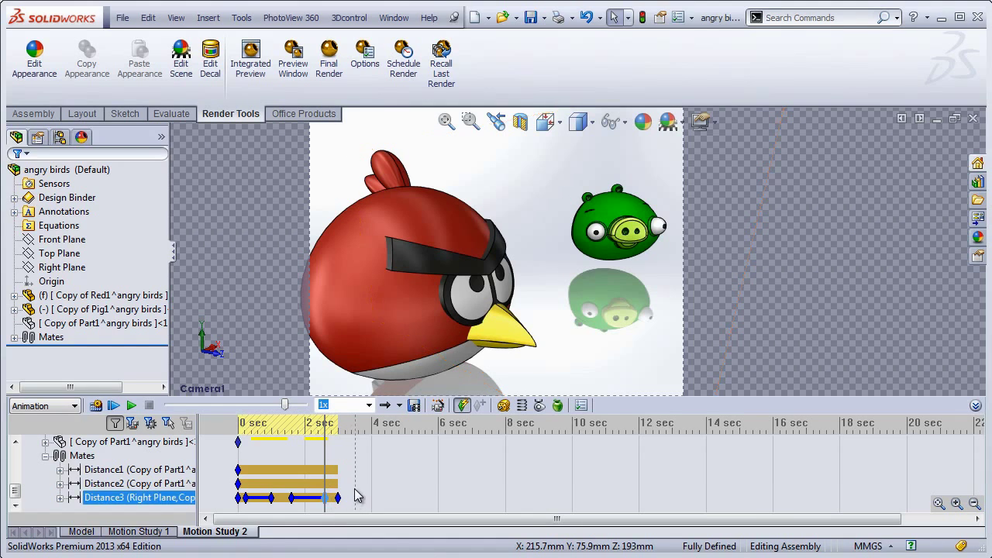
{"action": "left_click", "coordinate": [357, 488]}
Step: Return the motion study time to 0 seconds and select the angry birds assembly
{"action": "left_click_drag", "start_coordinate": [16, 500], "coordinate": [15, 470]}
{"action": "left_click", "coordinate": [350, 456]}
{"action": "left_click_drag", "start_coordinate": [356, 450], "coordinate": [239, 450]}
{"action": "left_click_drag", "start_coordinate": [16, 471], "coordinate": [34, 460]}
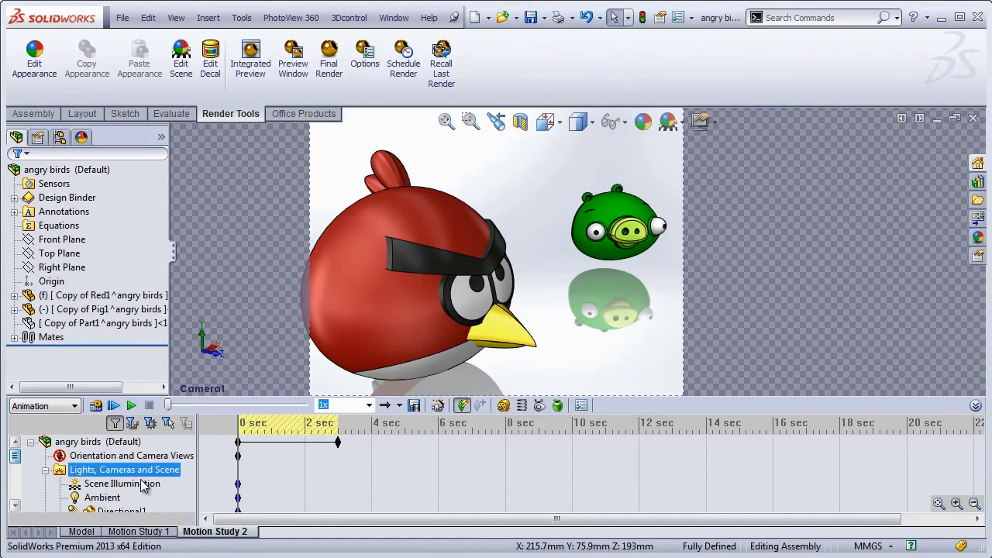
{"action": "left_click", "coordinate": [93, 442]}
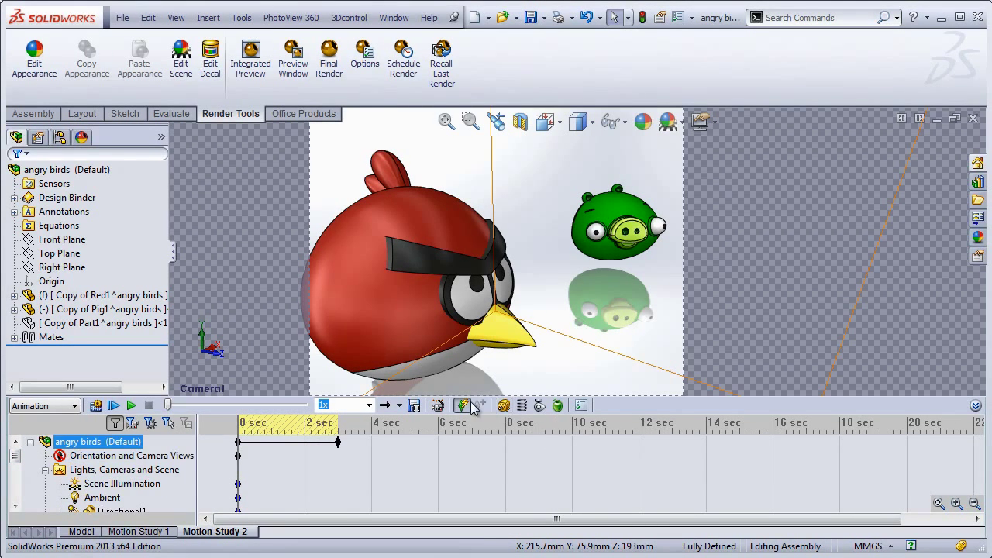
Step: Set up the animation export with the PhotoView renderer, no fixed aspect ratio, a 1280 × 720 image size and 25 frames per second
{"action": "left_click", "coordinate": [415, 405]}
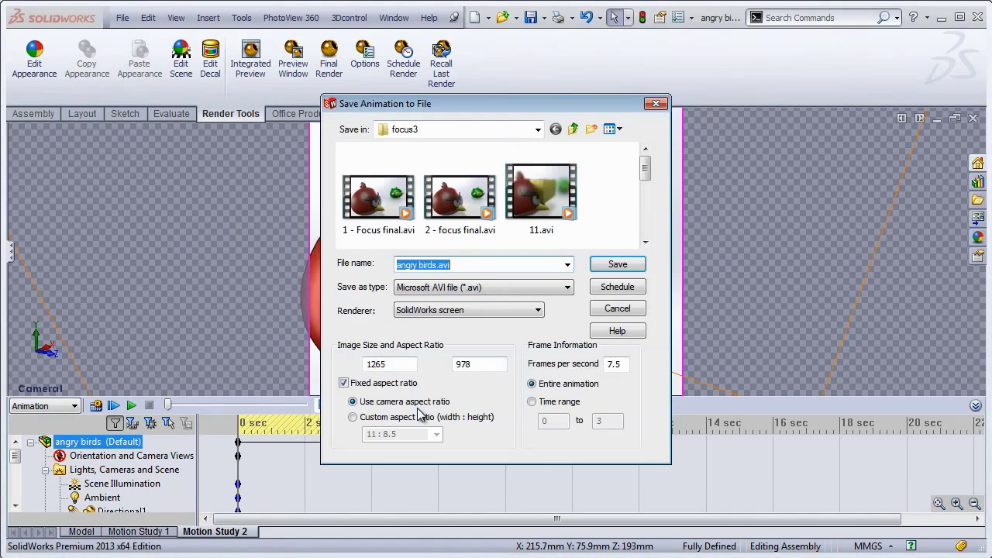
{"action": "left_click", "coordinate": [495, 309]}
{"action": "left_click", "coordinate": [434, 322]}
{"action": "left_click", "coordinate": [343, 383]}
{"action": "key", "text": "shift+Tab"}
{"action": "type", "text": "12"}
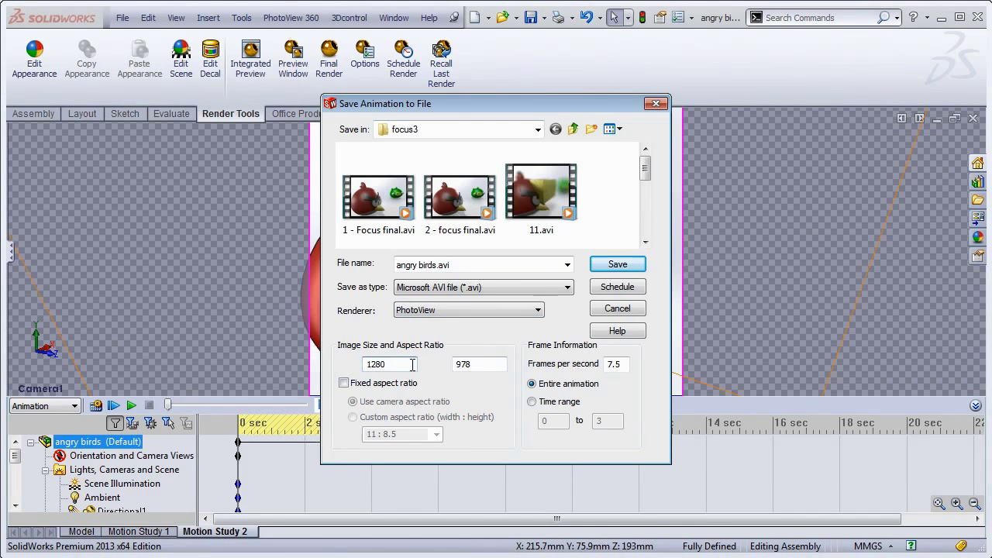
{"action": "key", "text": "Tab"}
{"action": "type", "text": "720"}
{"action": "double_click", "coordinate": [614, 363]}
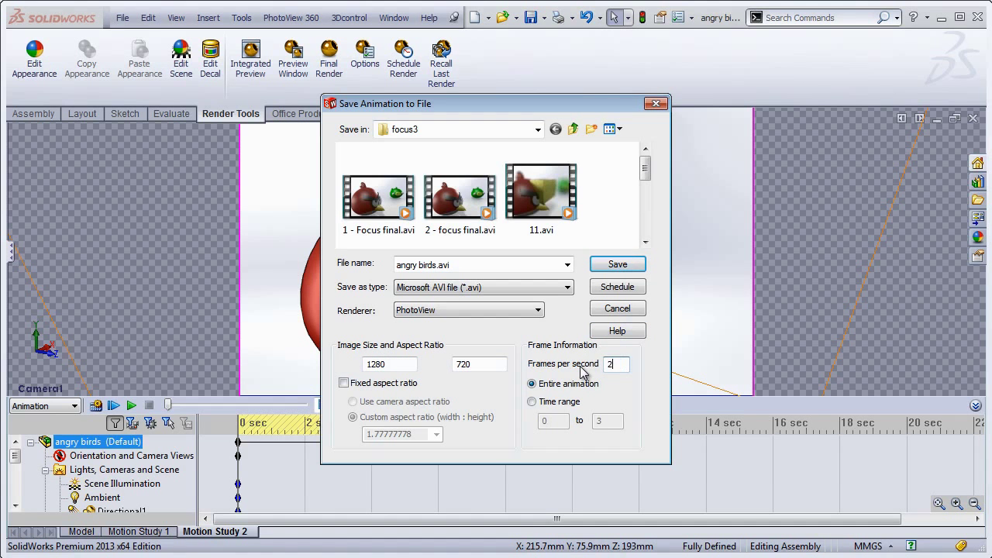
{"action": "type", "text": "25"}
Step: Save the animation as a Microsoft AVI file named avi, with the TechSmith Screen Capture Codec as compressor
{"action": "double_click", "coordinate": [487, 273]}
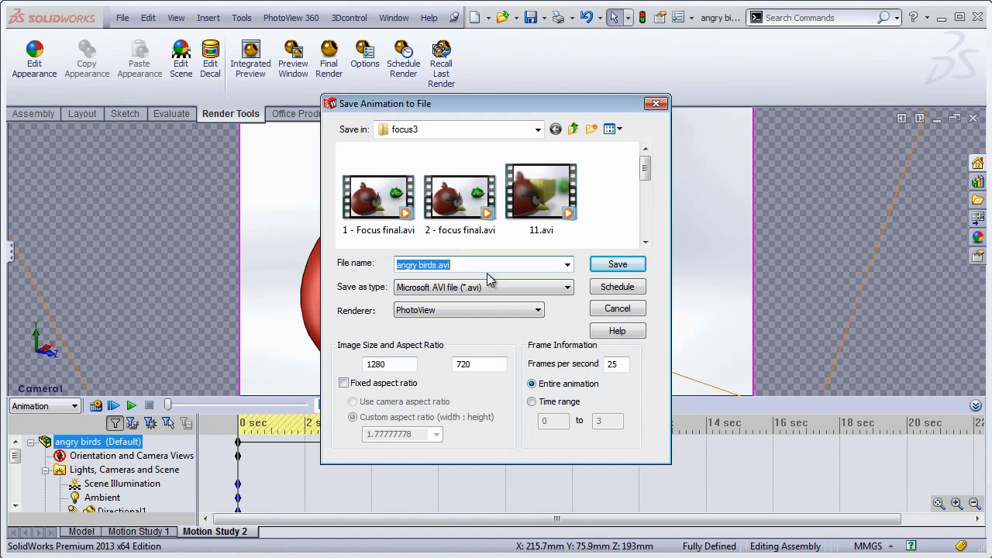
{"action": "type", "text": "avi"}
{"action": "left_click", "coordinate": [500, 288]}
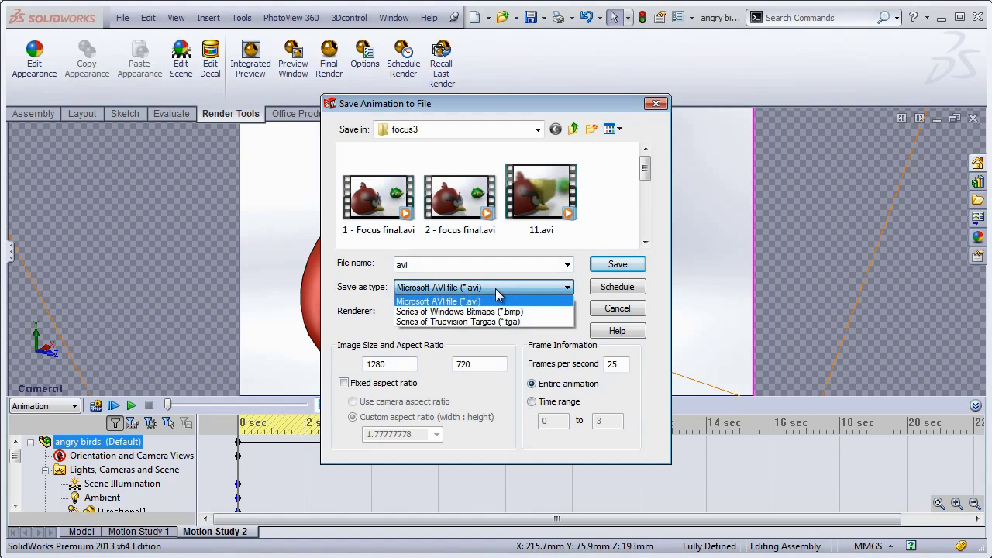
{"action": "left_click", "coordinate": [500, 298]}
{"action": "left_click", "coordinate": [618, 264]}
{"action": "left_click", "coordinate": [500, 266]}
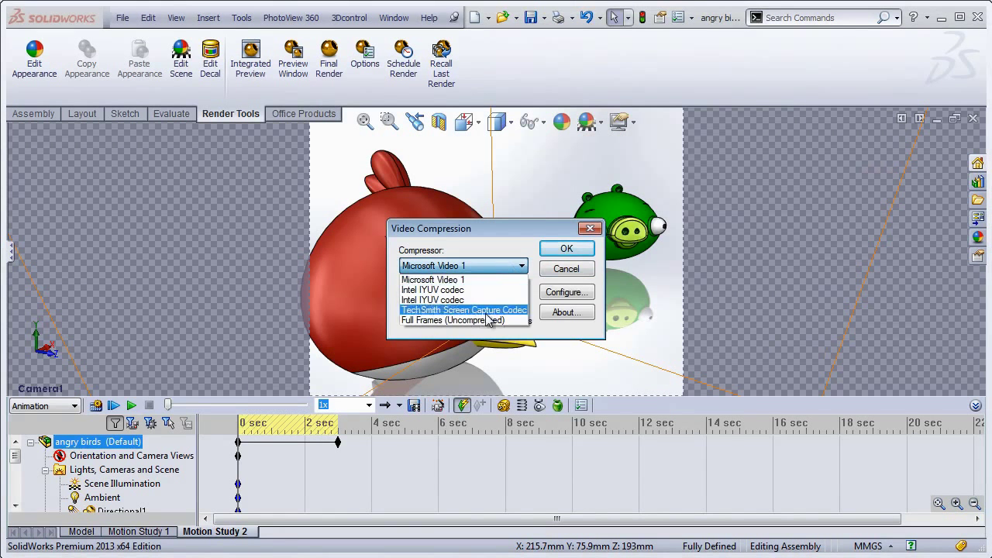
{"action": "left_click", "coordinate": [490, 310]}
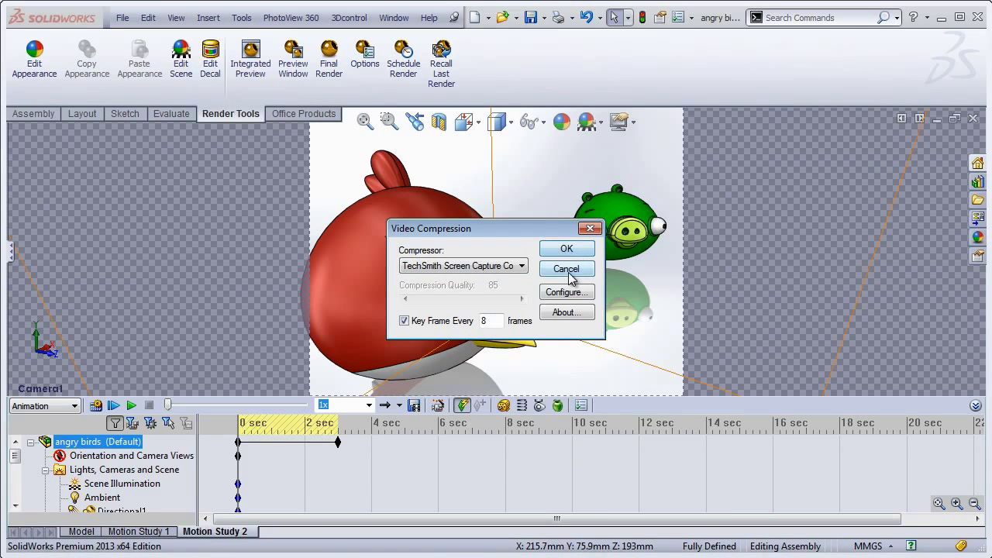